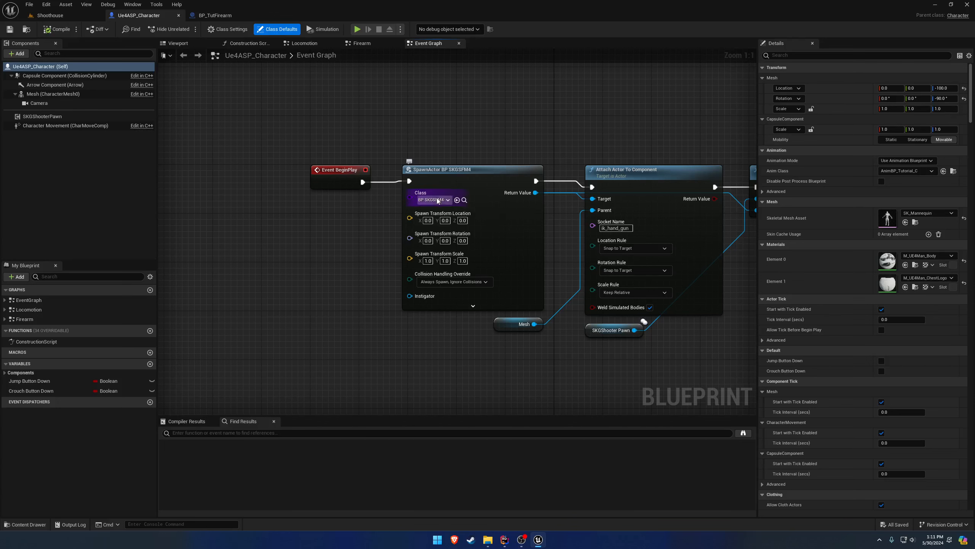
Set the character's BeginPlay SpawnActor class to BP_TutFirearm and compile the blueprint.
click(438, 200)
text(tut)
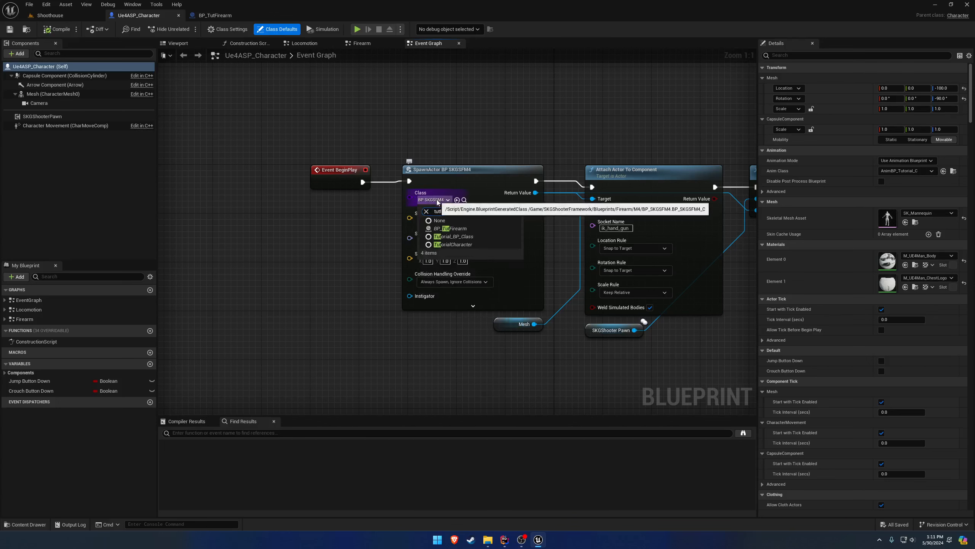
text(fire)
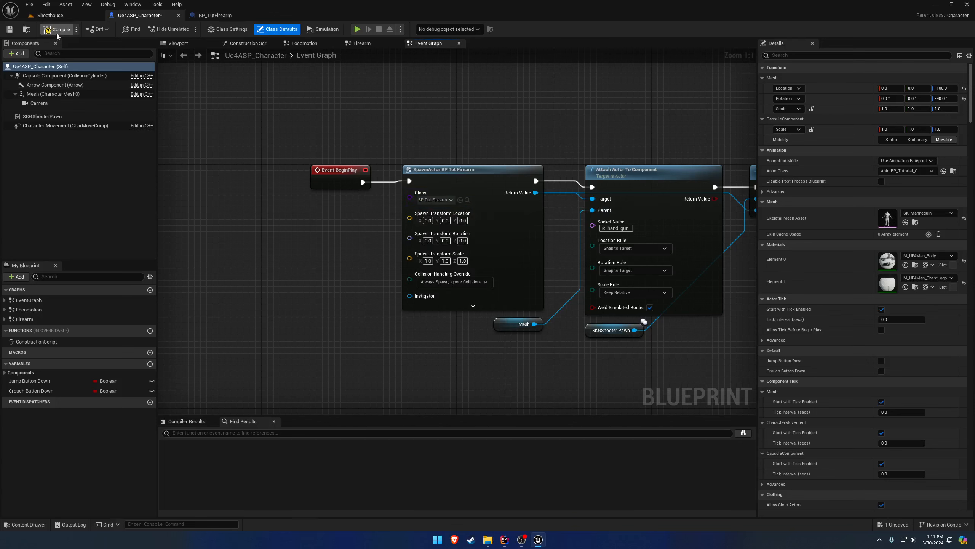
click(57, 31)
Play the Shoothouse level, eject from the player to look around the scene, and stop the session.
click(77, 18)
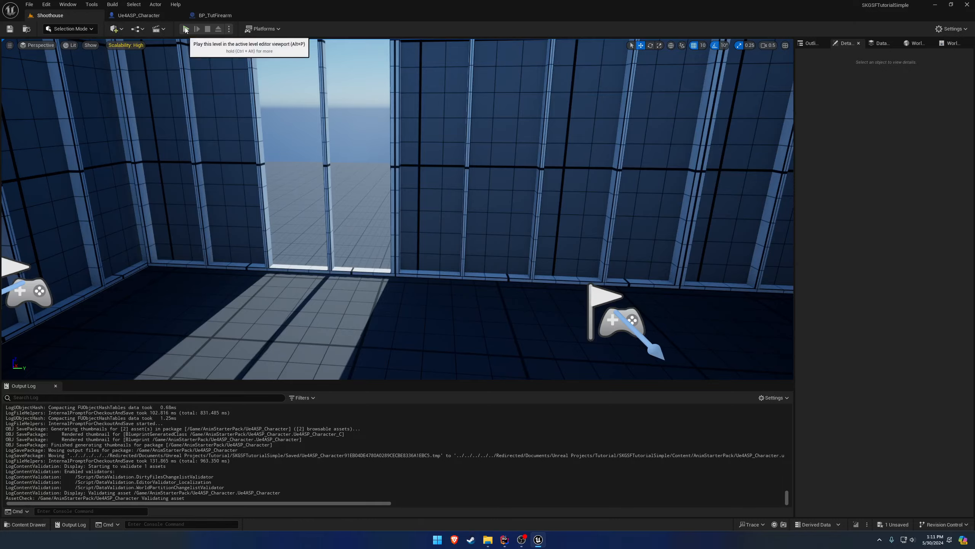
click(186, 29)
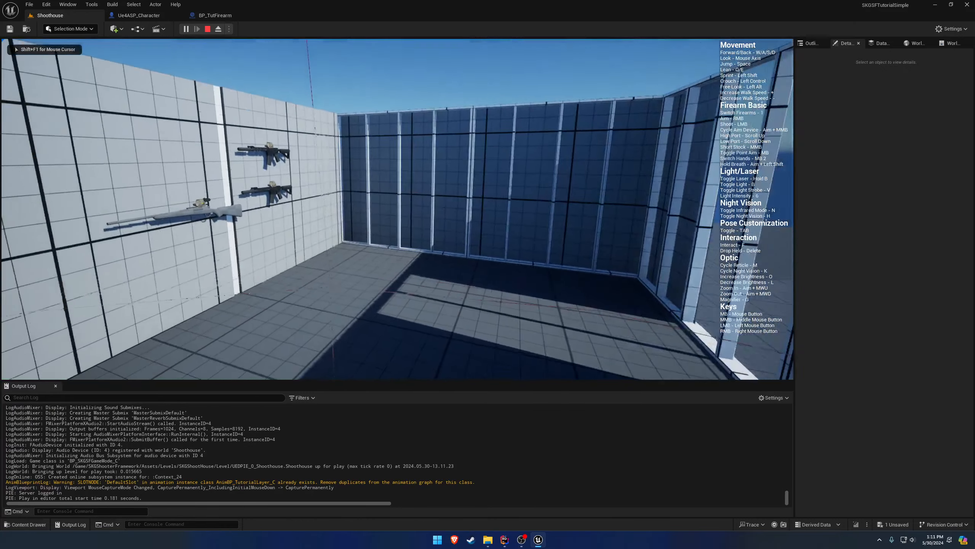
key(F8)
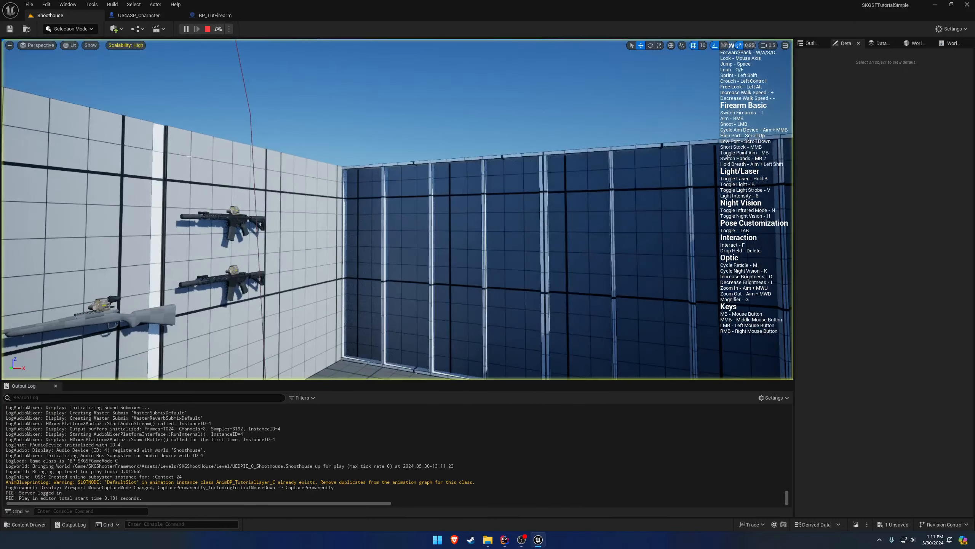
right_drag(397, 209, 296, 146)
key(s)
key(a)
key(w)
key(Escape)
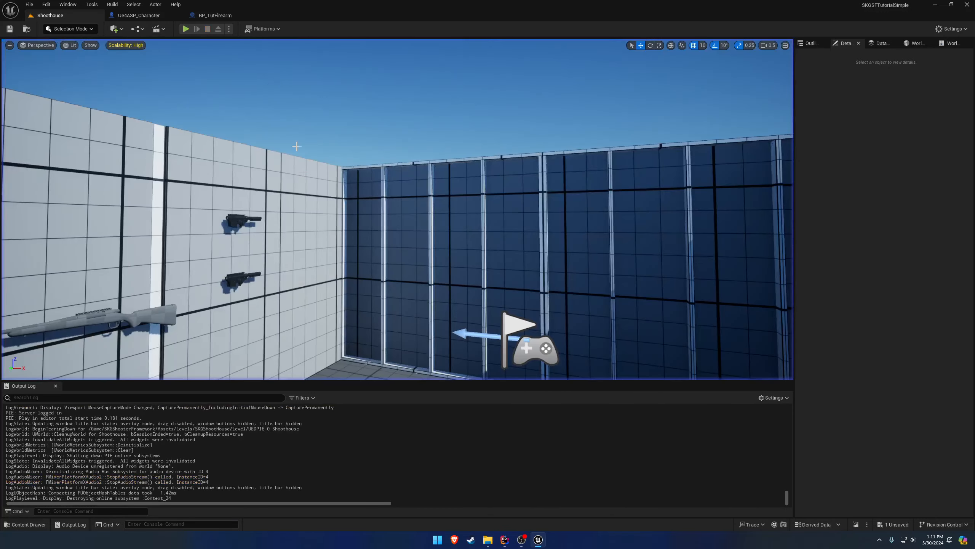
Open the character mesh's AnimBP_Tutorial and examine the upper-body idle poses and Held Actor Tag feeding Blend Poses by Gameplay Tag.
click(204, 16)
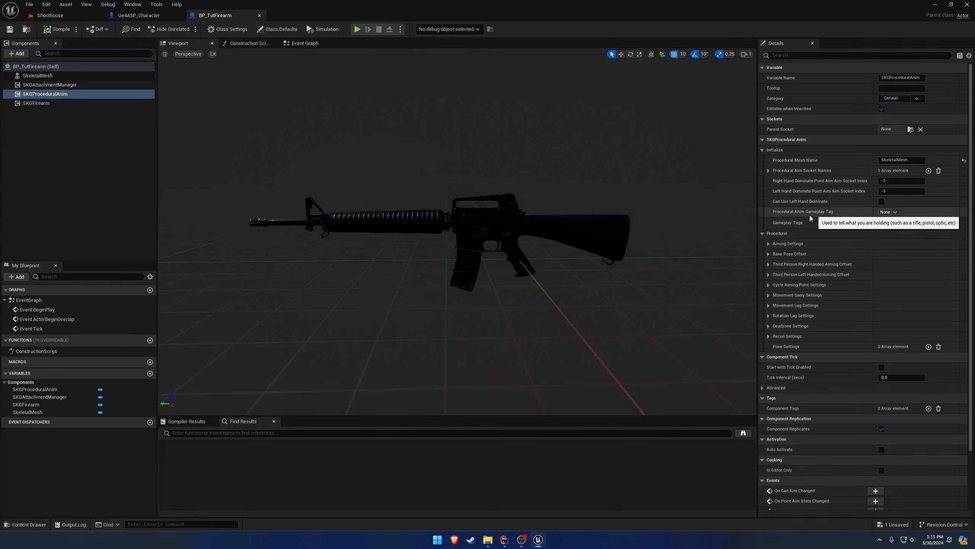
click(25, 524)
click(160, 349)
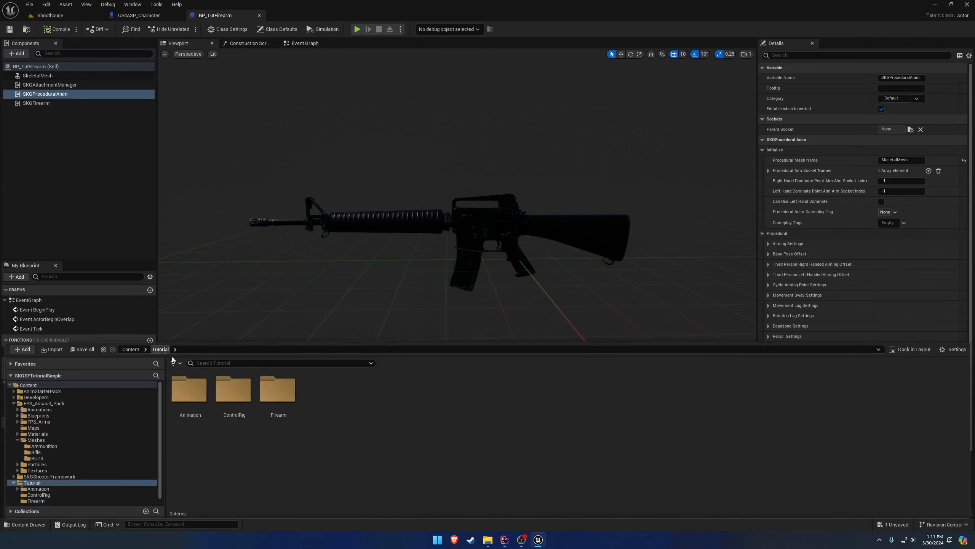
click(135, 17)
click(53, 94)
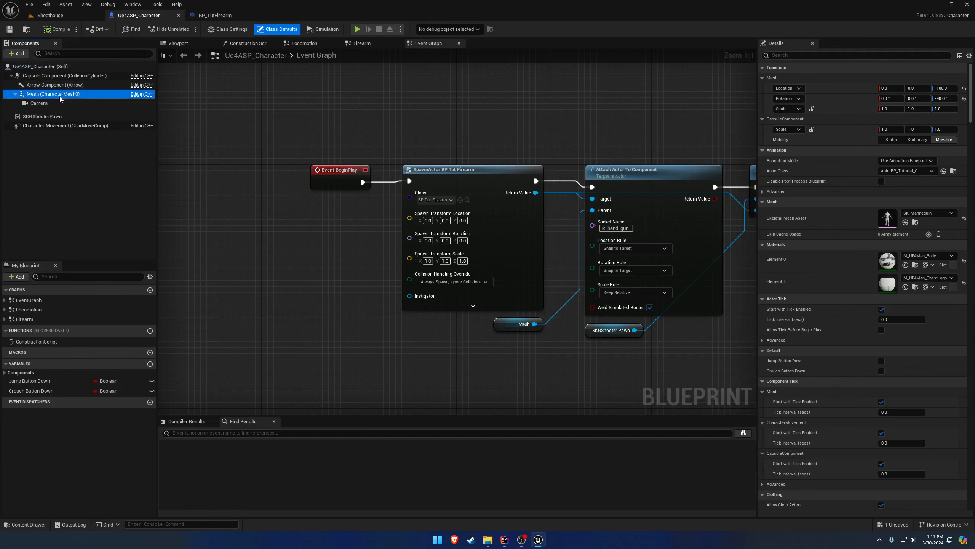
click(954, 211)
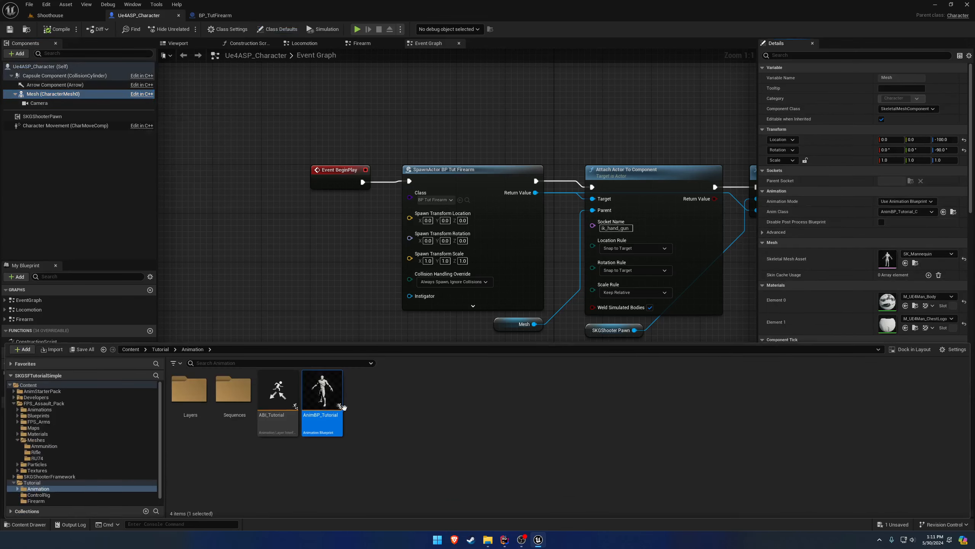
double_click(323, 398)
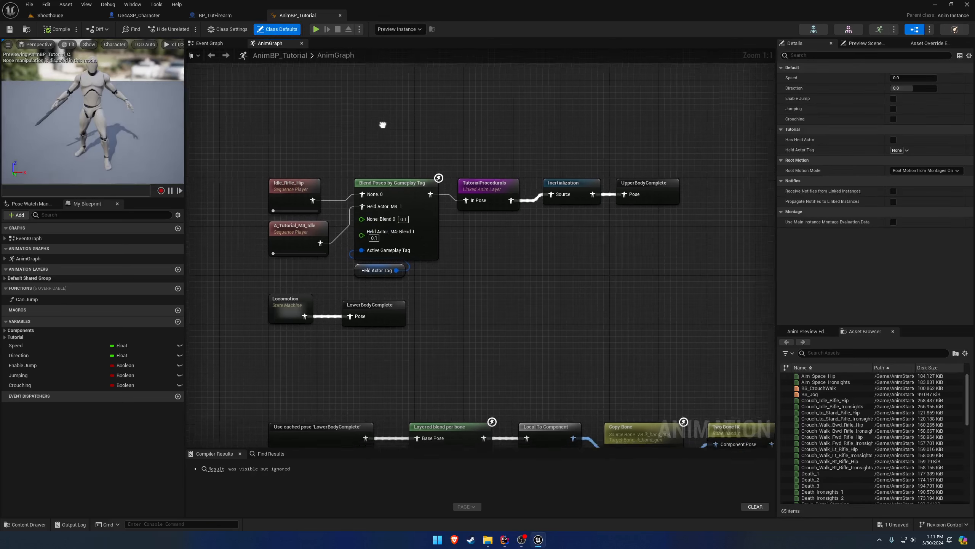
drag(379, 276, 375, 268)
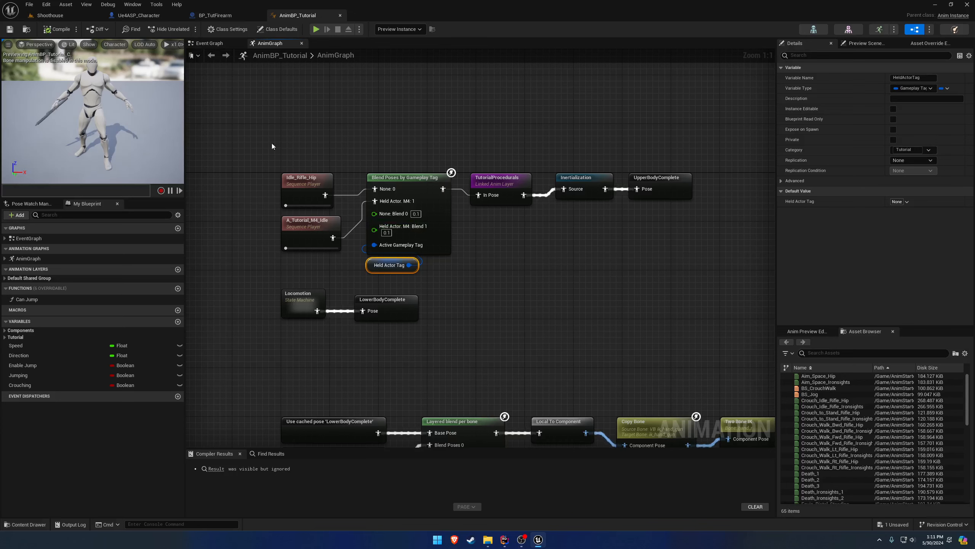
click(295, 182)
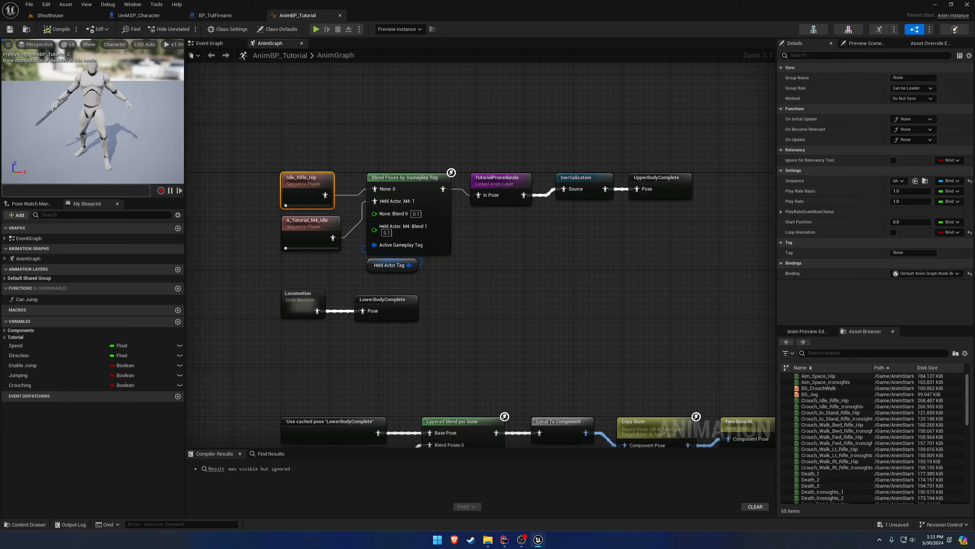
click(292, 225)
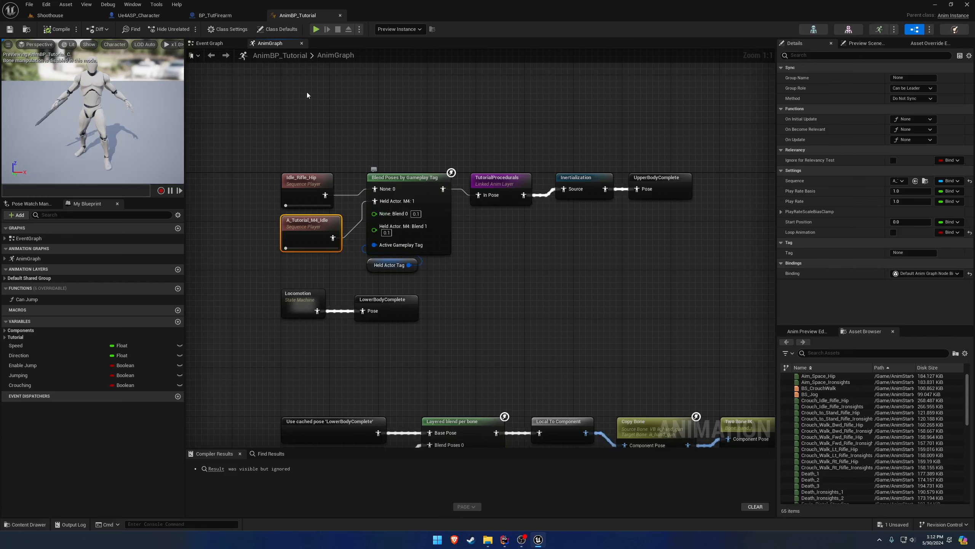
Set BP_TutFirearm's Procedural Anim Gameplay Tag to HeldActor.M4, then compile and save the blueprint.
click(215, 15)
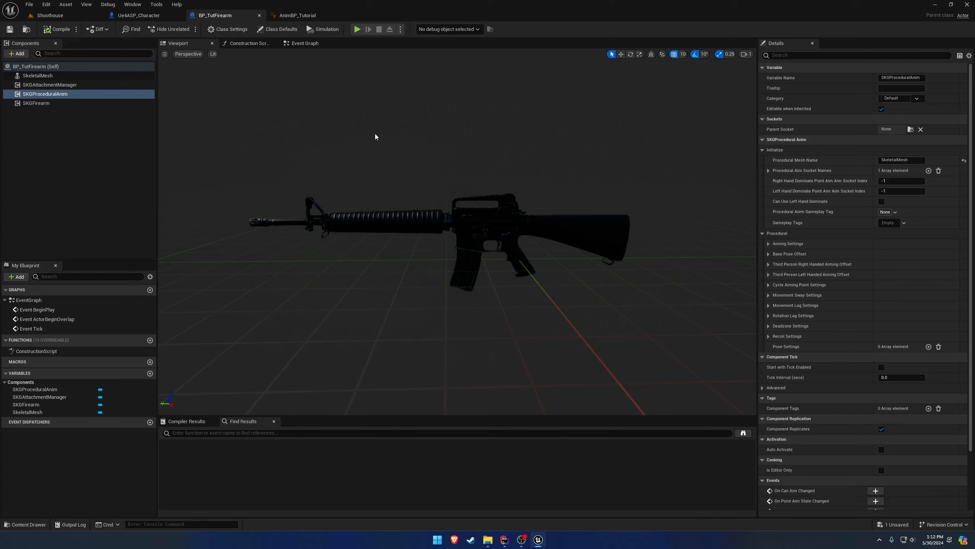
click(896, 212)
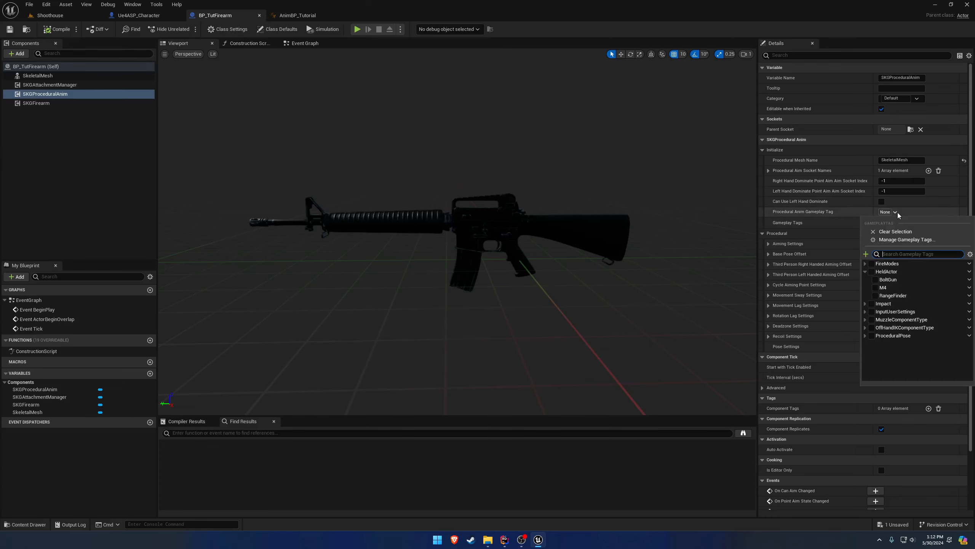
click(877, 288)
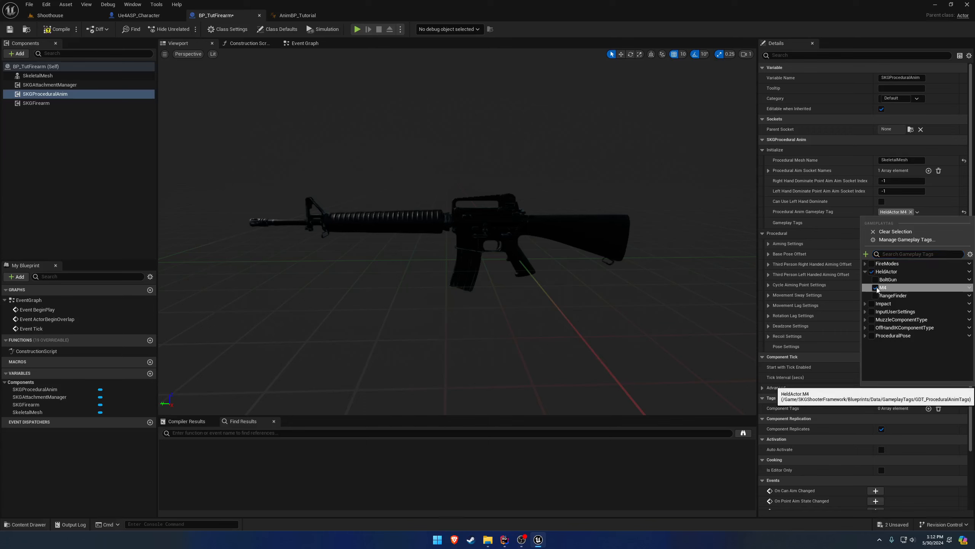
click(54, 30)
click(10, 29)
Play the Shoothouse level and test raising and lowering the held rifle between its port positions.
click(64, 18)
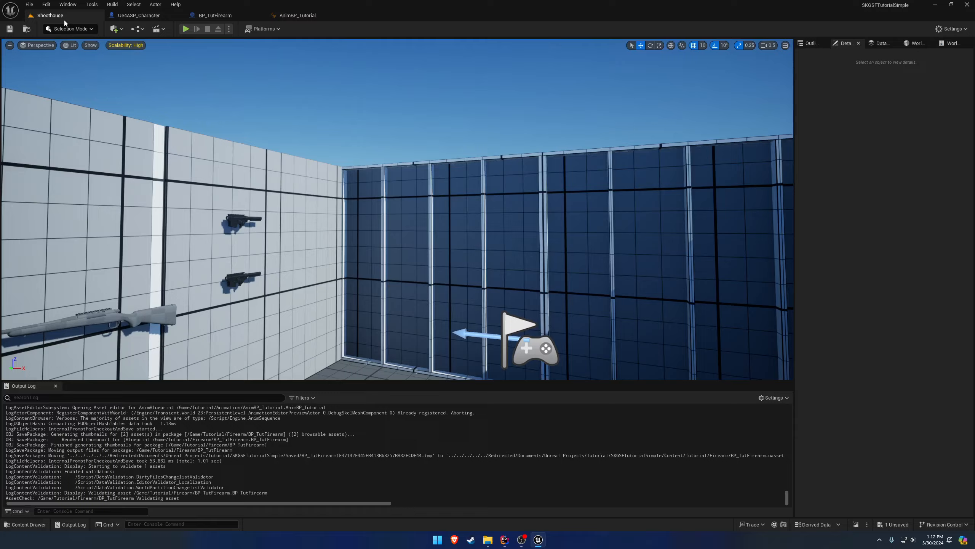
click(187, 29)
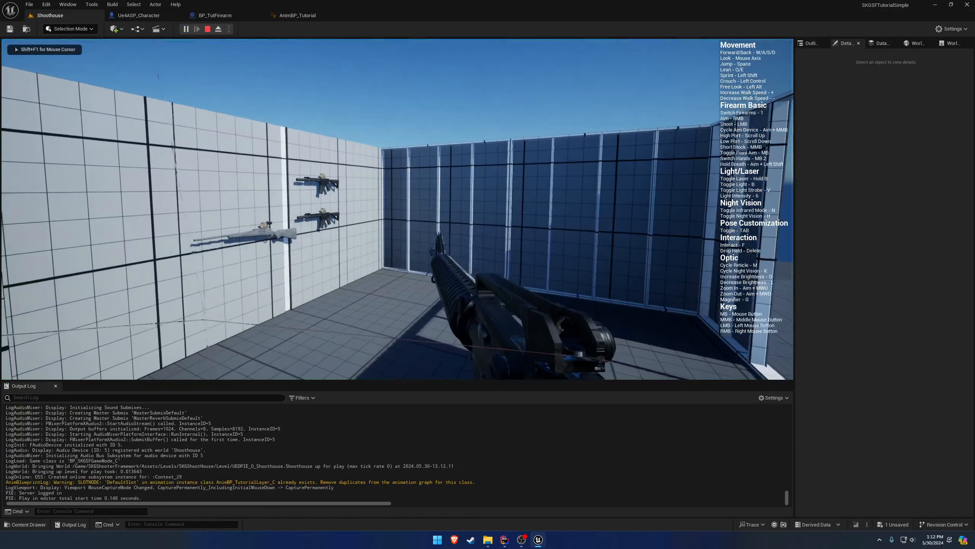
scroll(397, 209, up, 1)
scroll(397, 209, down, 1)
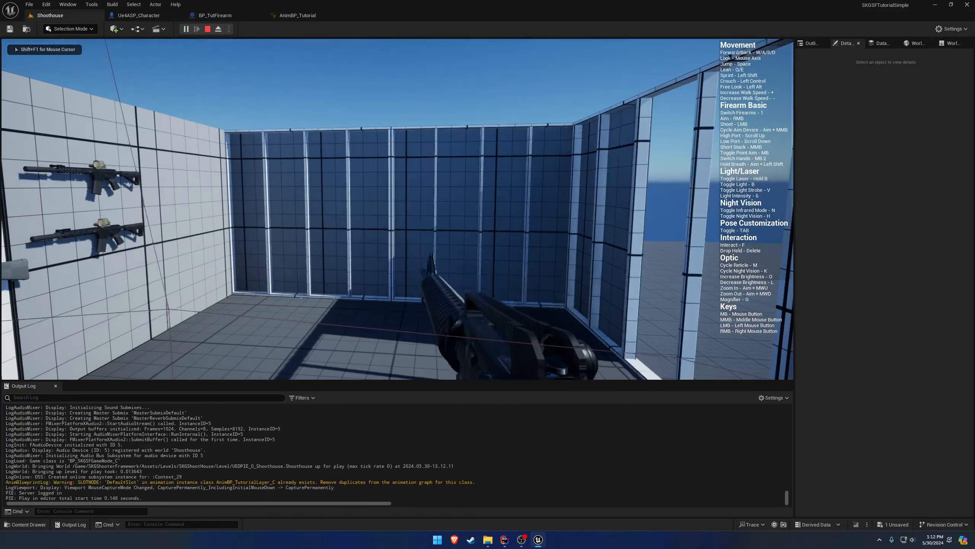
scroll(398, 210, up, 1)
scroll(398, 209, down, 1)
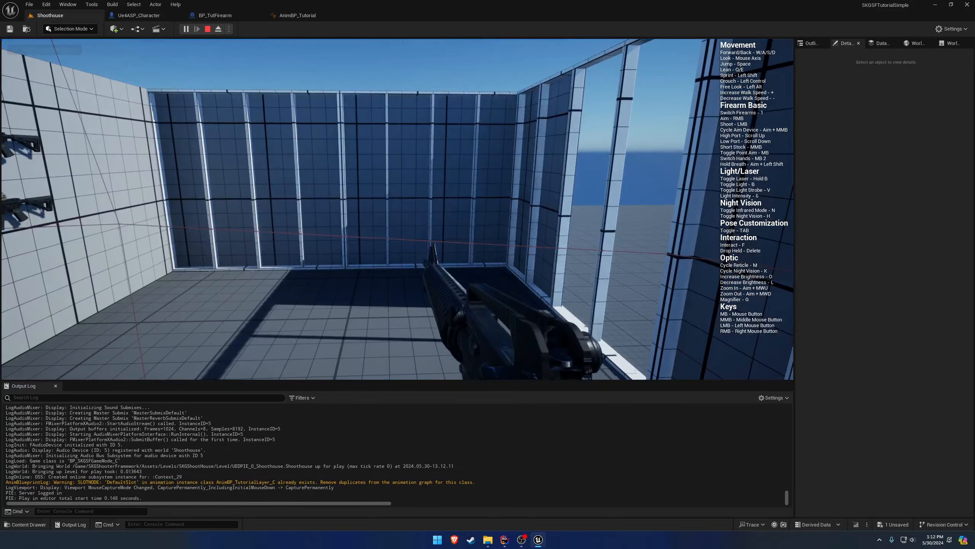
scroll(398, 209, up, 1)
scroll(397, 209, down, 1)
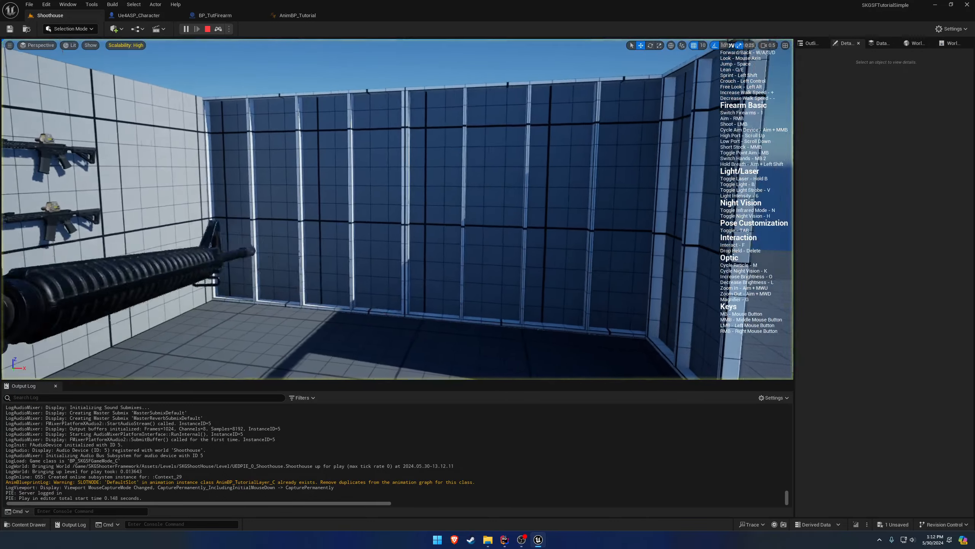
Eject from the player, examine the character's hands on the rifle from the side, and stop the play session.
key(F8)
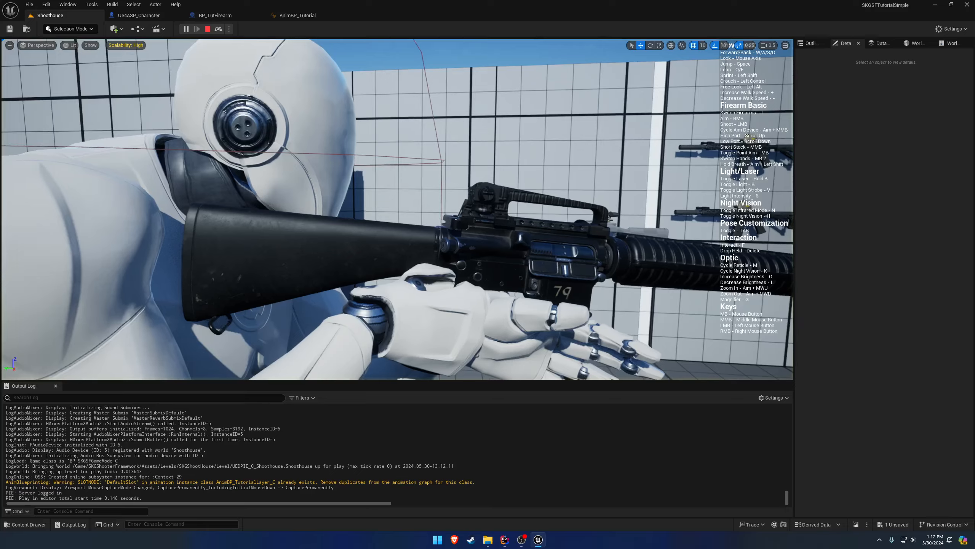
right_drag(398, 210, 400, 242)
key(s)
mouse_move(386, 165)
right_down()
mouse_move(422, 189)
mouse_move(386, 165)
right_up()
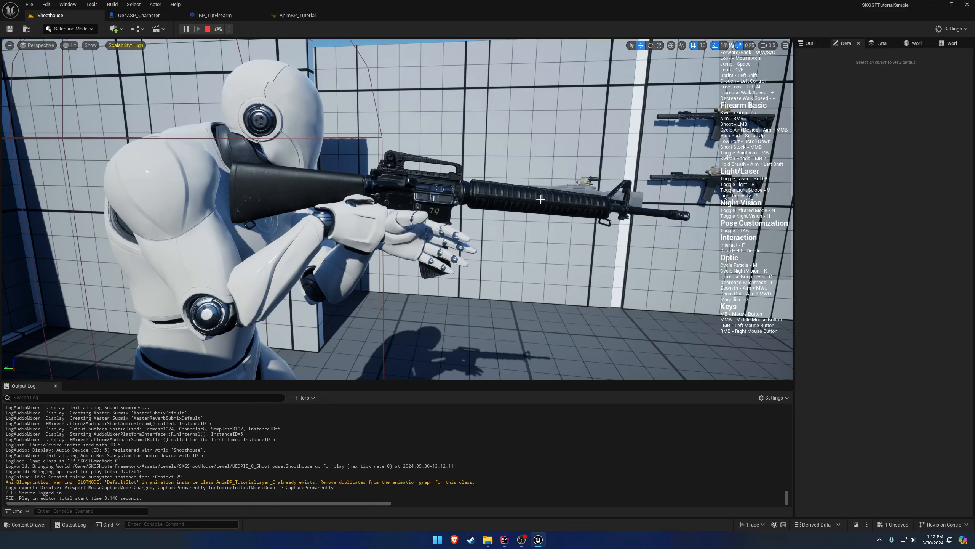
key(Escape)
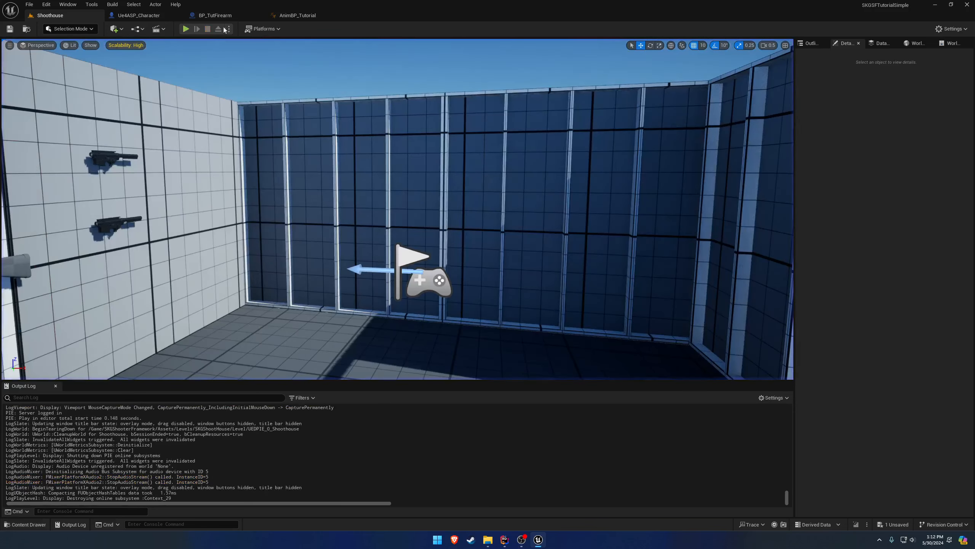
Add an SKGOffHandIK component to BP_TutFirearm.
click(227, 18)
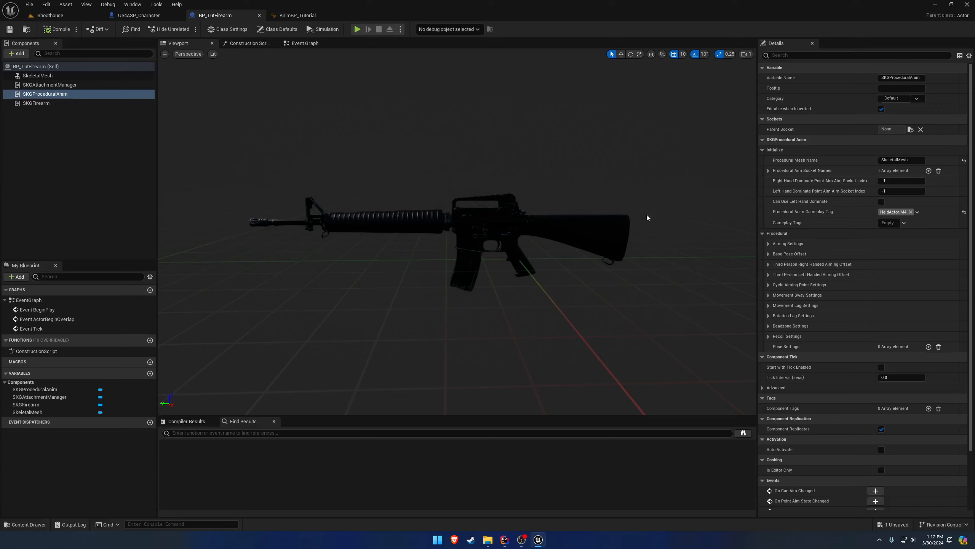
click(20, 55)
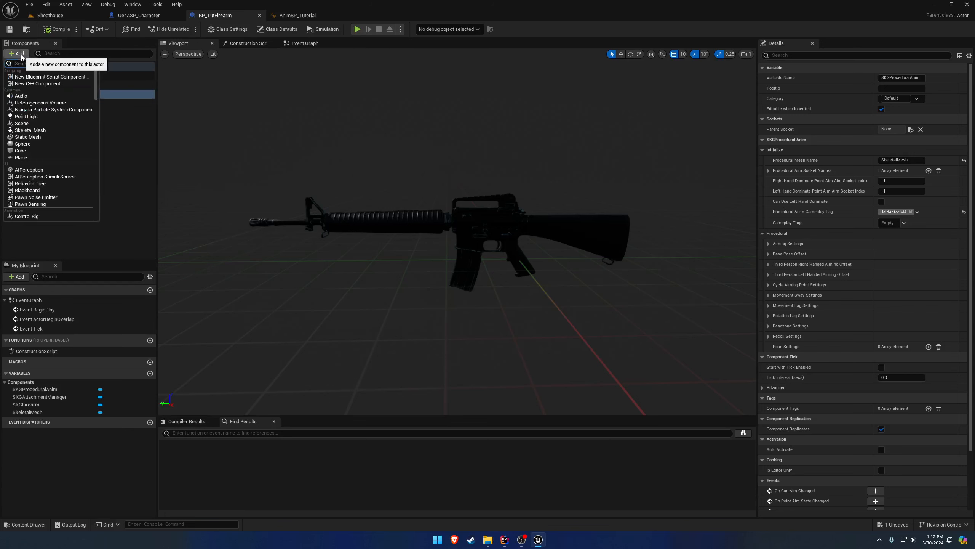
text(offhand)
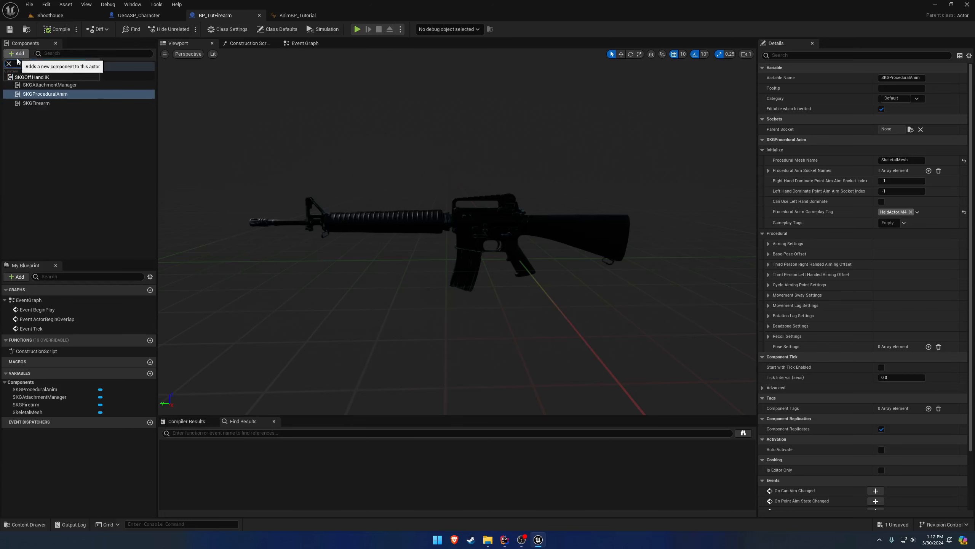
click(37, 78)
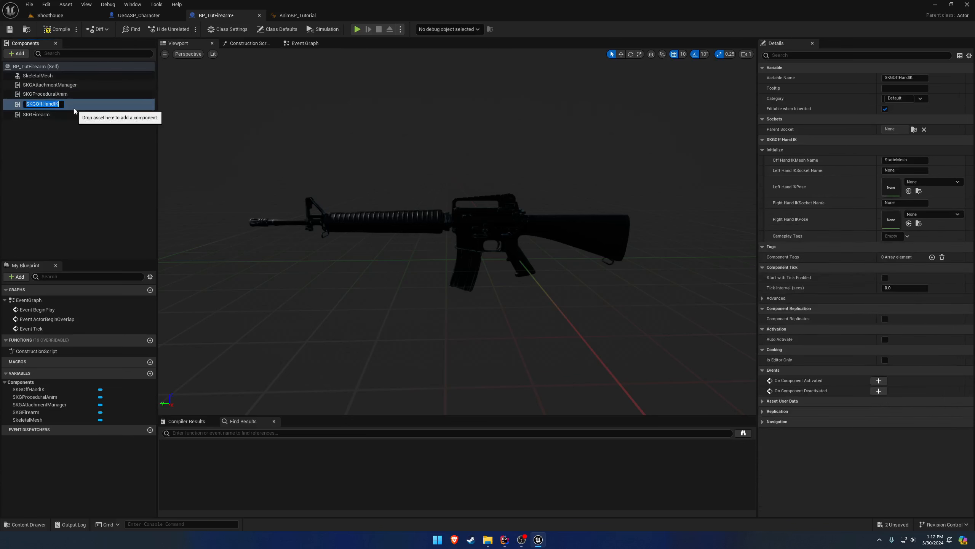
Set the off-hand IK component's Off Hand IKMesh Name to SkeletalMesh and compile the blueprint.
drag(912, 161, 893, 161)
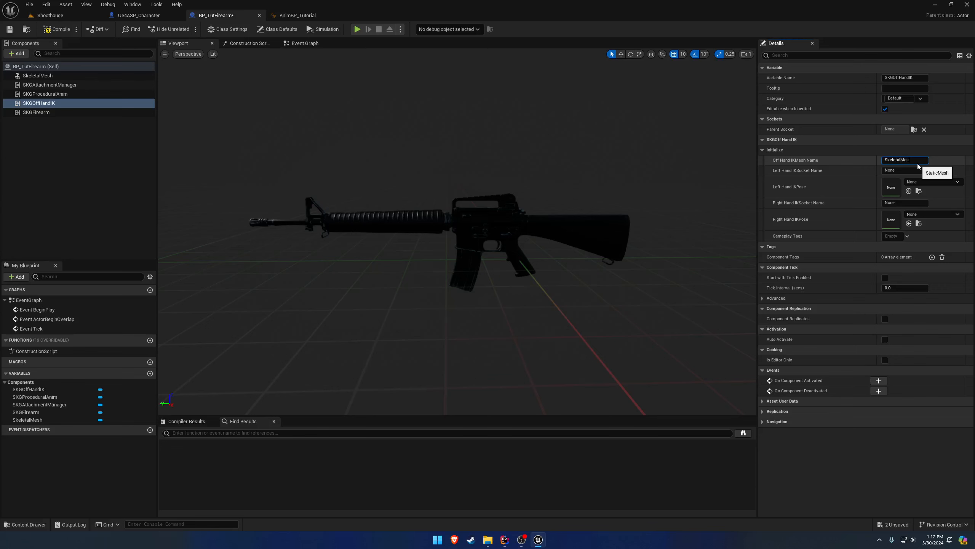
text(h)
key(Return)
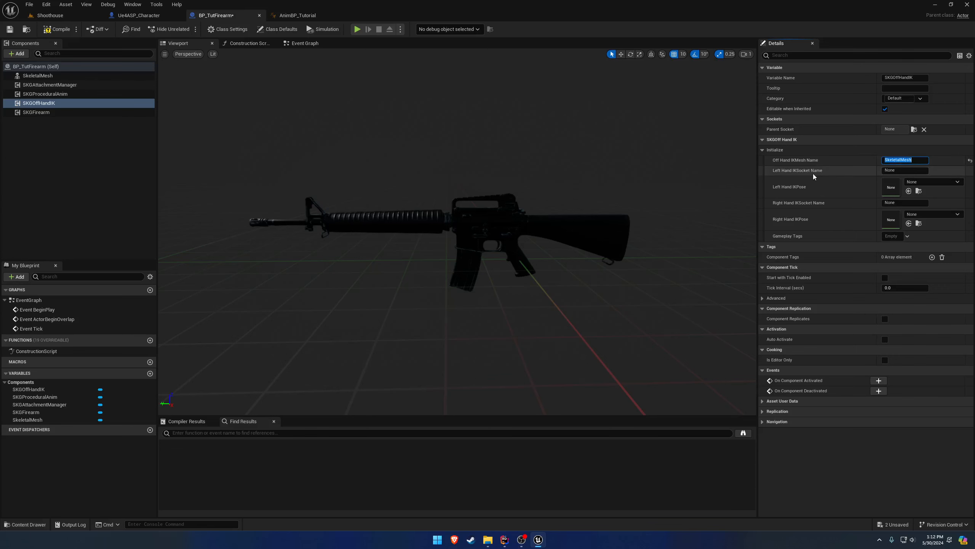
click(55, 29)
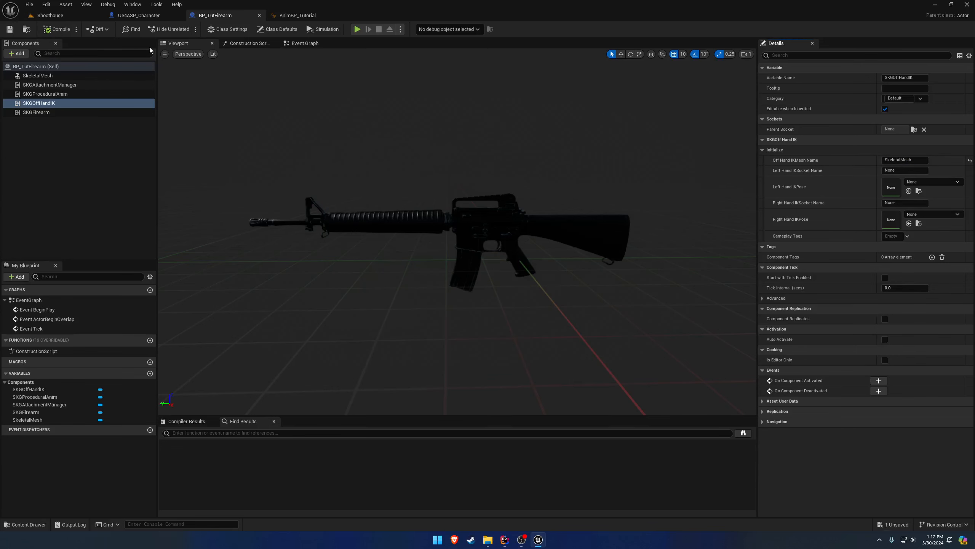
Open the SK_Rifle mesh used by the firearm's SkeletalMesh component and bring up its skeleton with the rifle seen from the side.
click(59, 75)
double_click(887, 226)
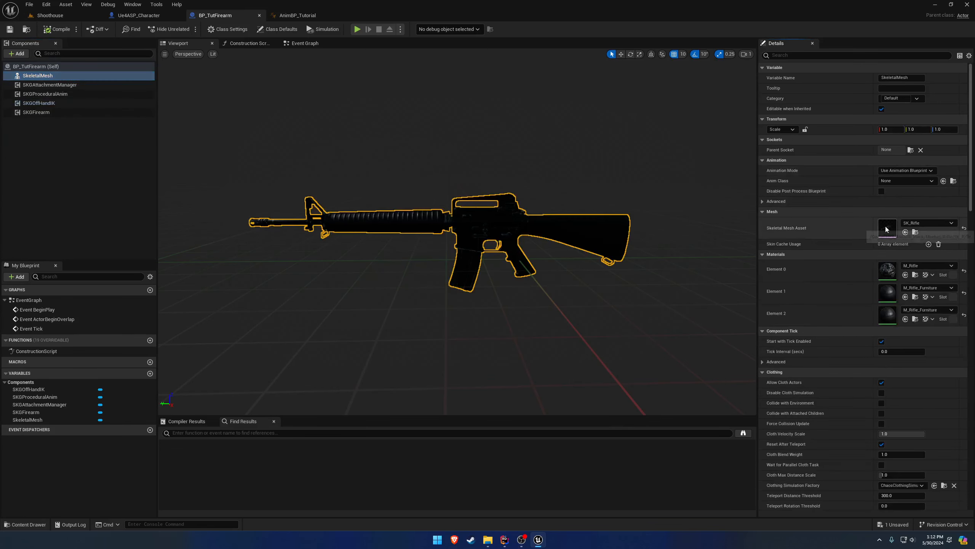
right_drag(442, 205, 649, 175)
key(a)
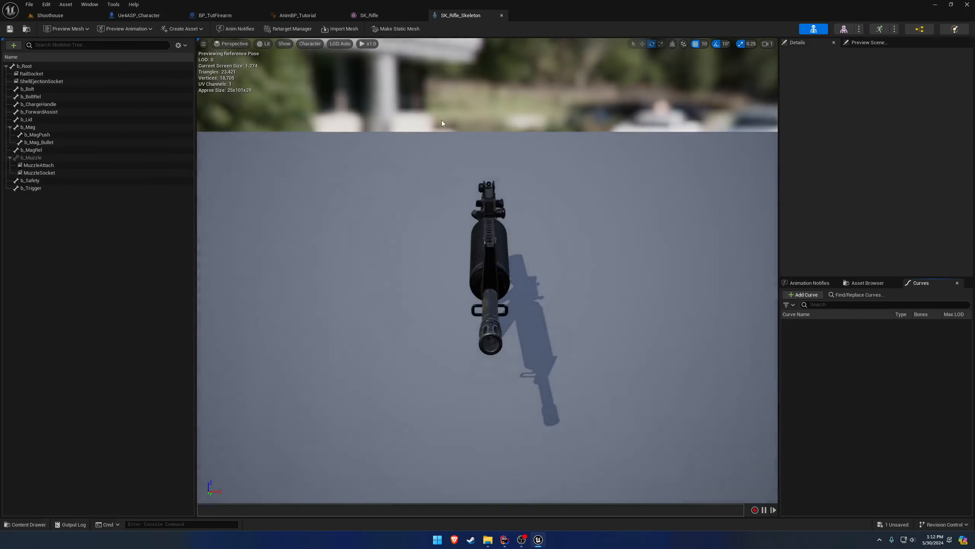
right_drag(444, 125, 538, 131)
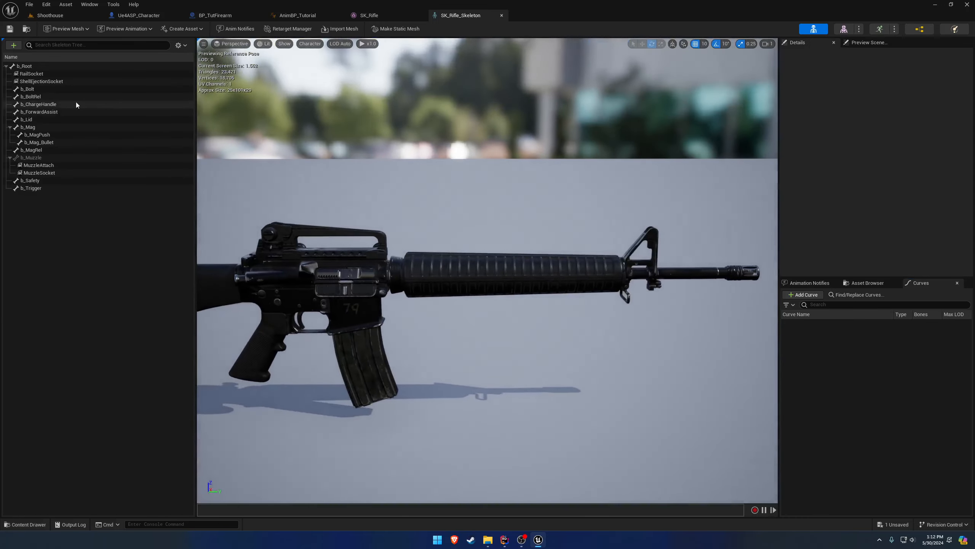
Close the rifle mesh editor and add a socket named S_LeftHandIK to the skeleton's b_Root bone.
click(421, 15)
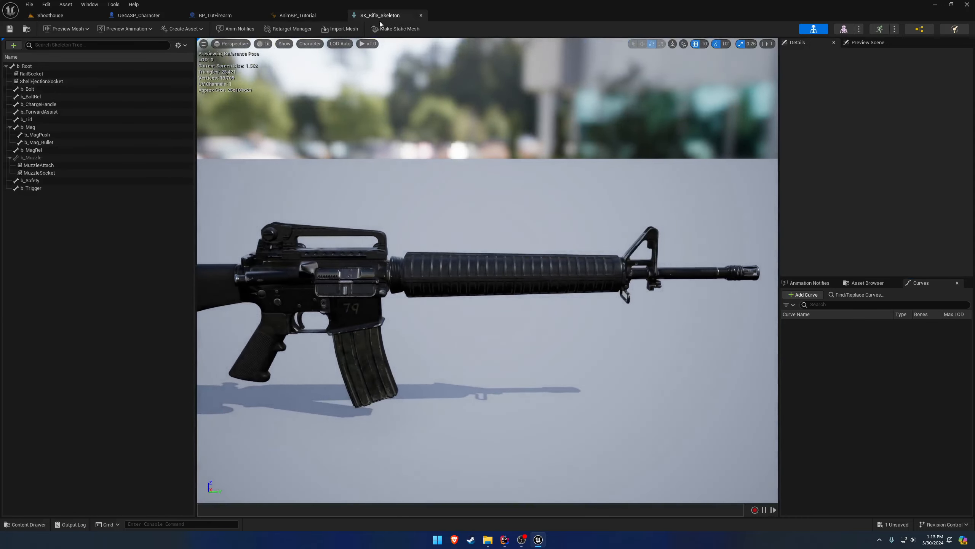
click(43, 67)
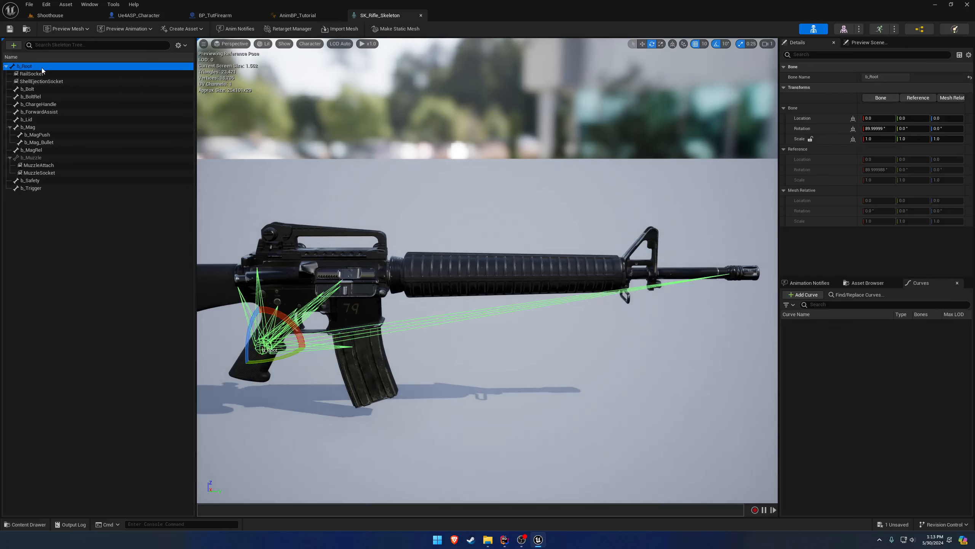
right_click(42, 70)
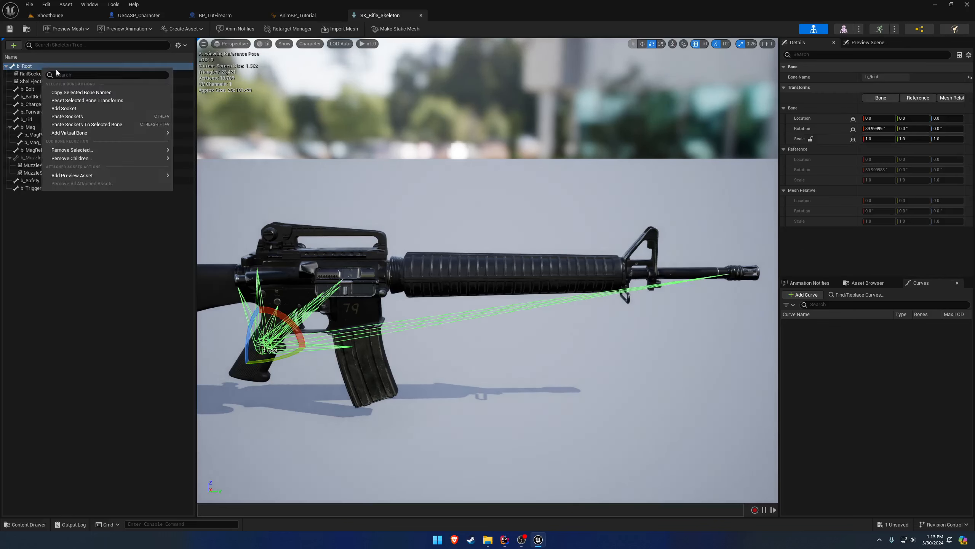
click(77, 109)
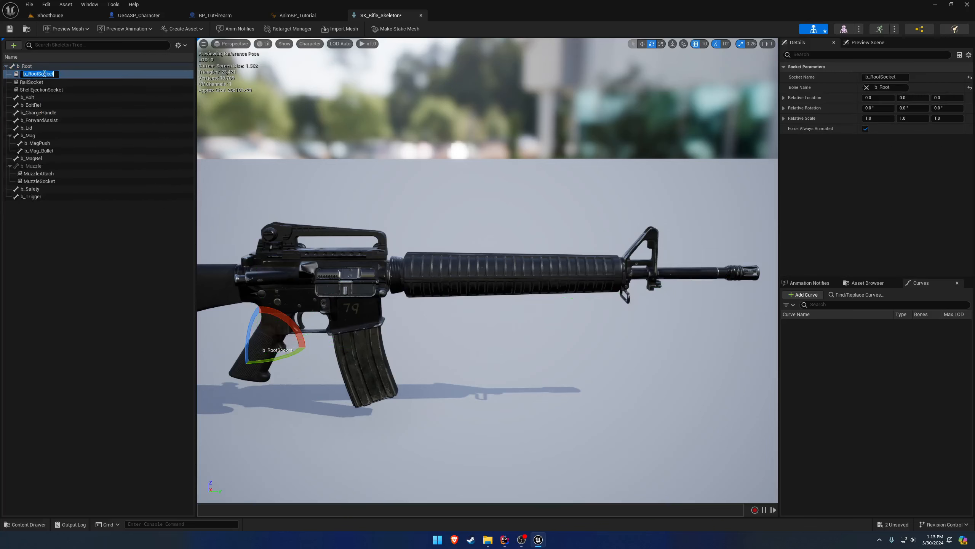
text(S_LeftHandIK)
key(Return)
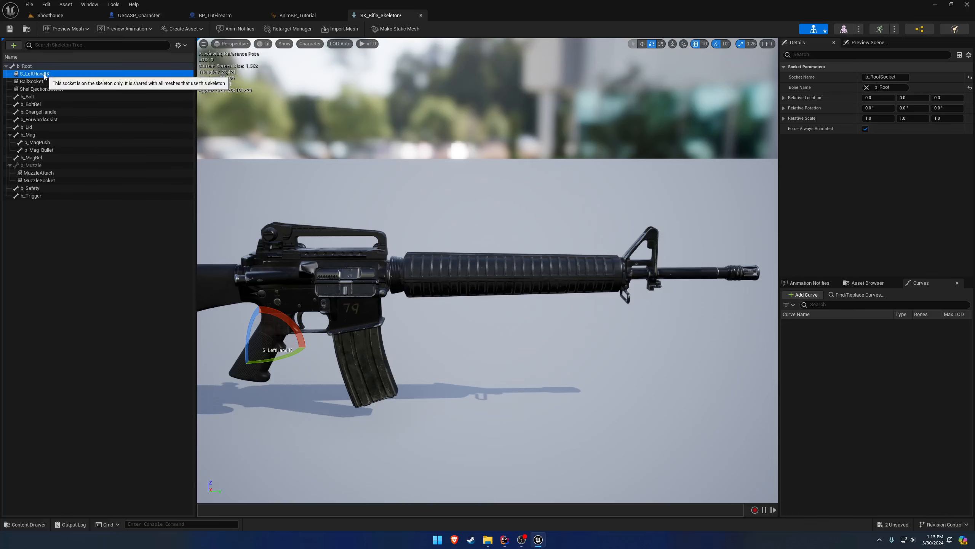
Move the S_LeftHandIK socket forward along the rifle to a relative Z location of about 32.2 and save the skeleton.
scroll(348, 349, up, 3)
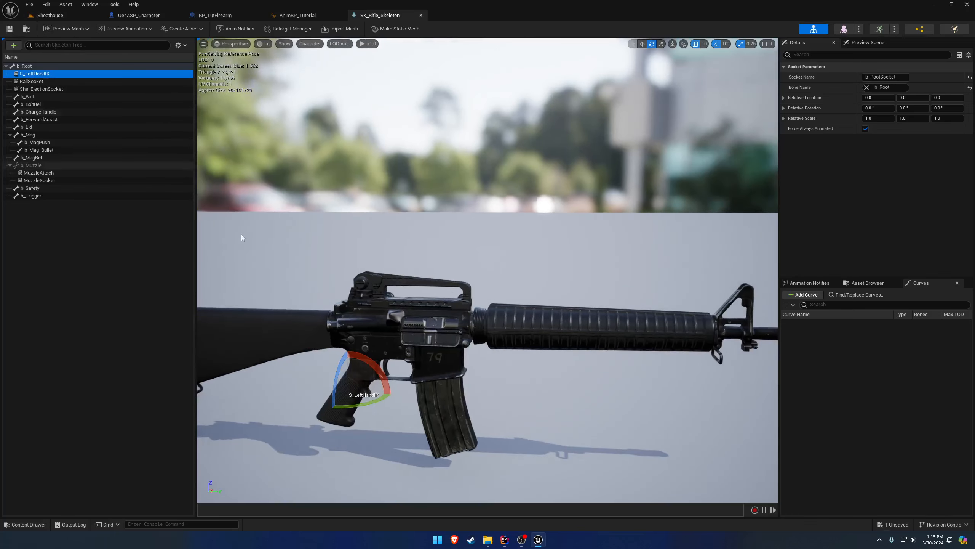
key(w)
drag(368, 396, 490, 394)
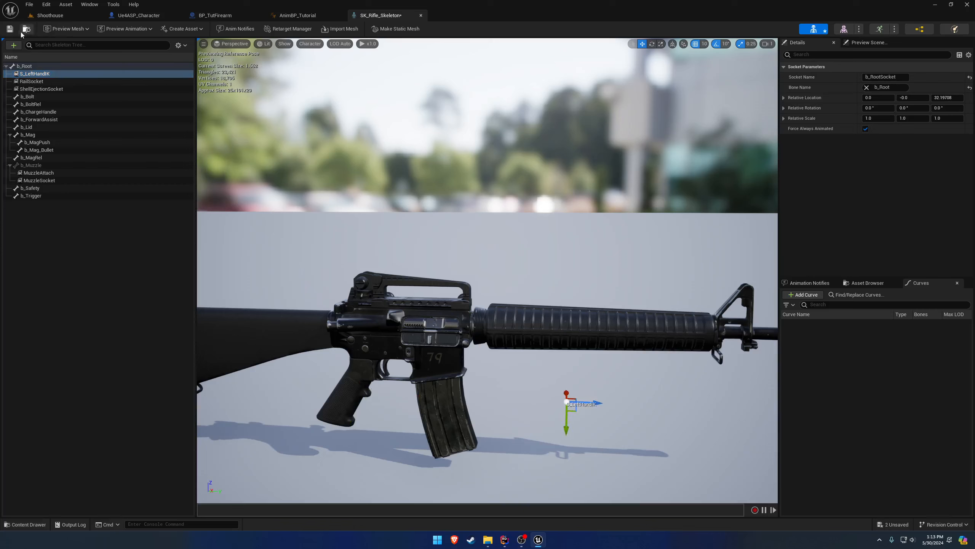
click(9, 29)
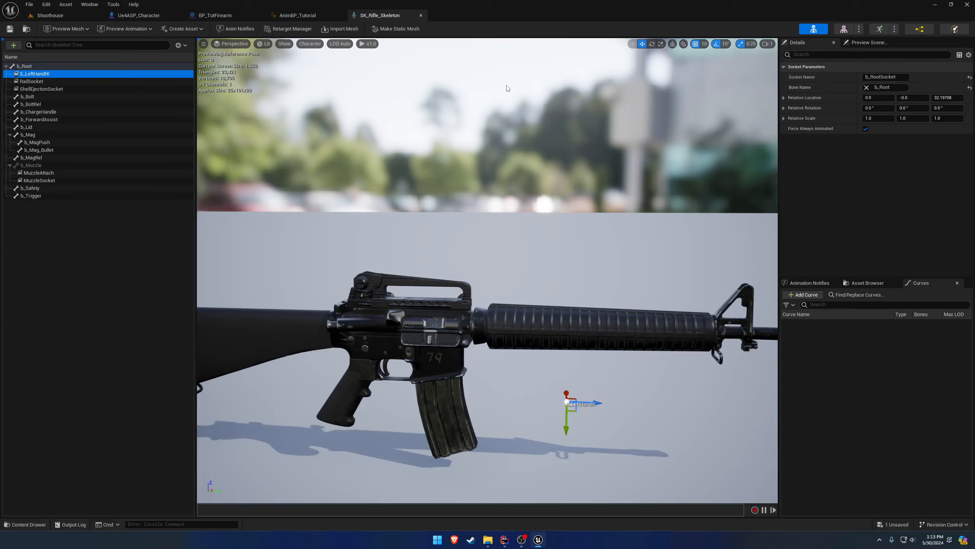
Copy the S_LeftHandIK socket name into the Left Hand IKSocket Name of BP_TutFirearm's SKGOffHandIK component.
double_click(38, 74)
key(ctrl+c)
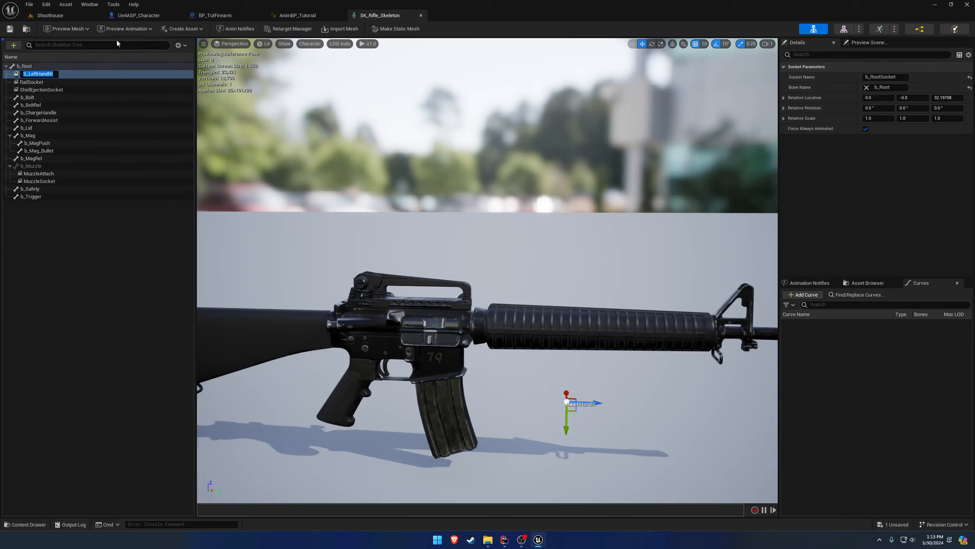
click(218, 15)
click(46, 104)
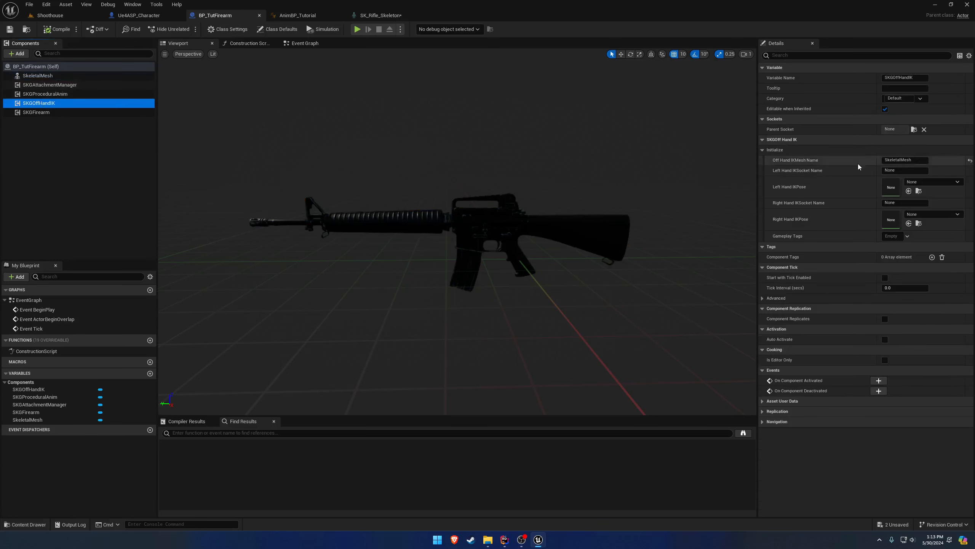
click(897, 171)
key(ctrl+v)
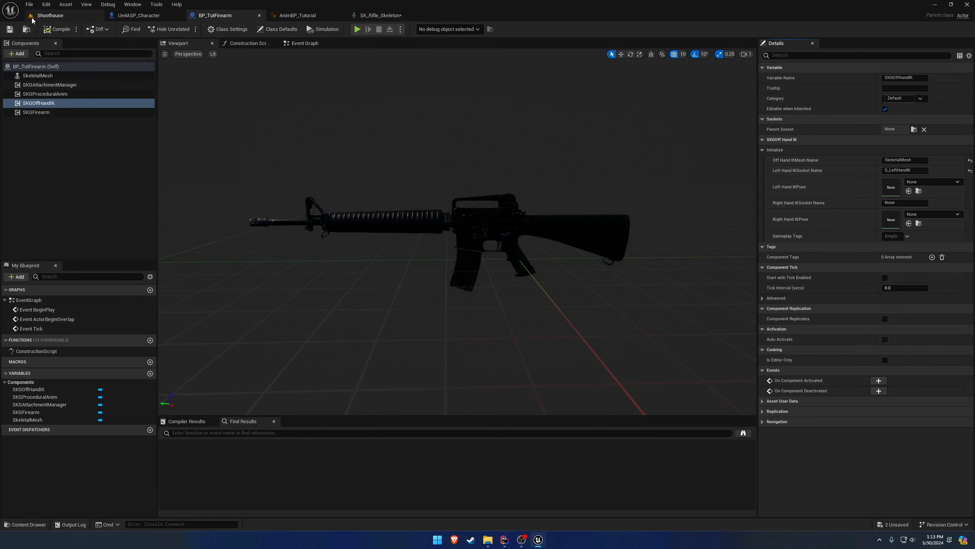
Play the Shoothouse level, eject from the player, and examine the left hand's position beside the rifle.
click(65, 16)
click(186, 29)
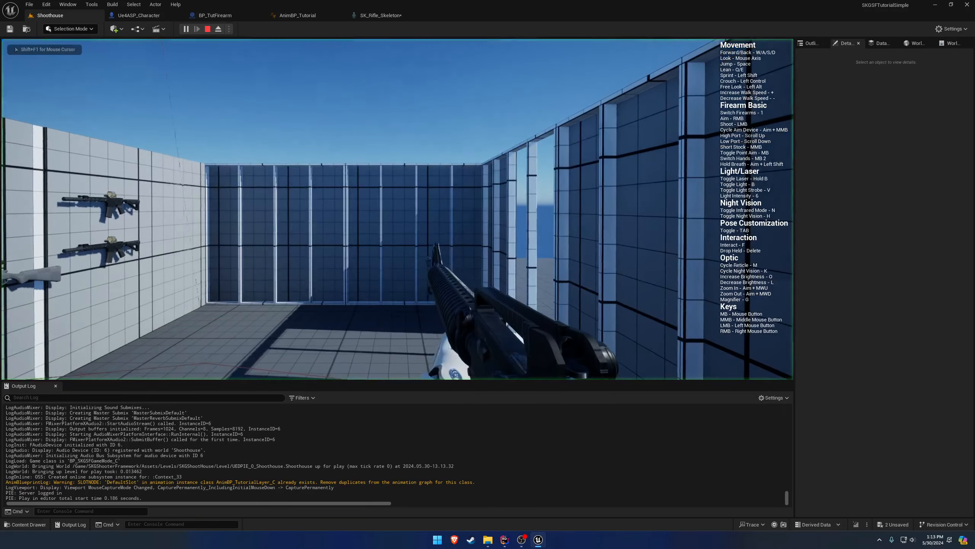
right_drag(430, 272, 370, 284)
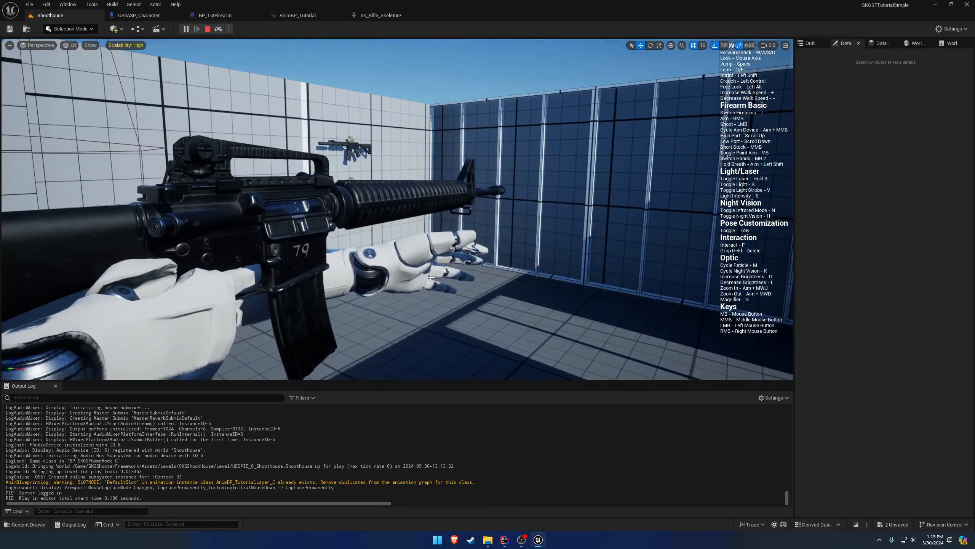
right_drag(430, 273, 429, 273)
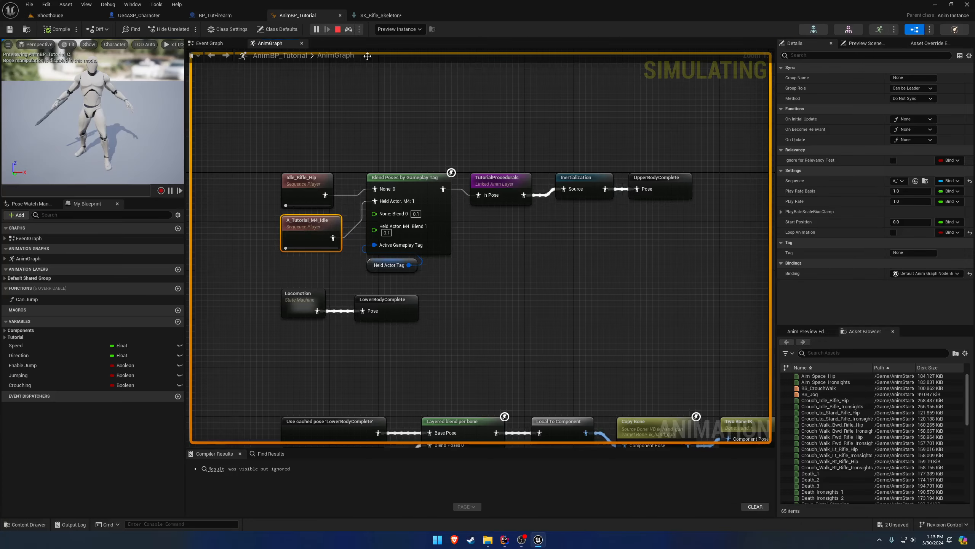
Open the A_Tutorial_M4_Idle animation from AnimBP_Tutorial, examine its left-hand grip pose up close, and close it.
double_click(893, 156)
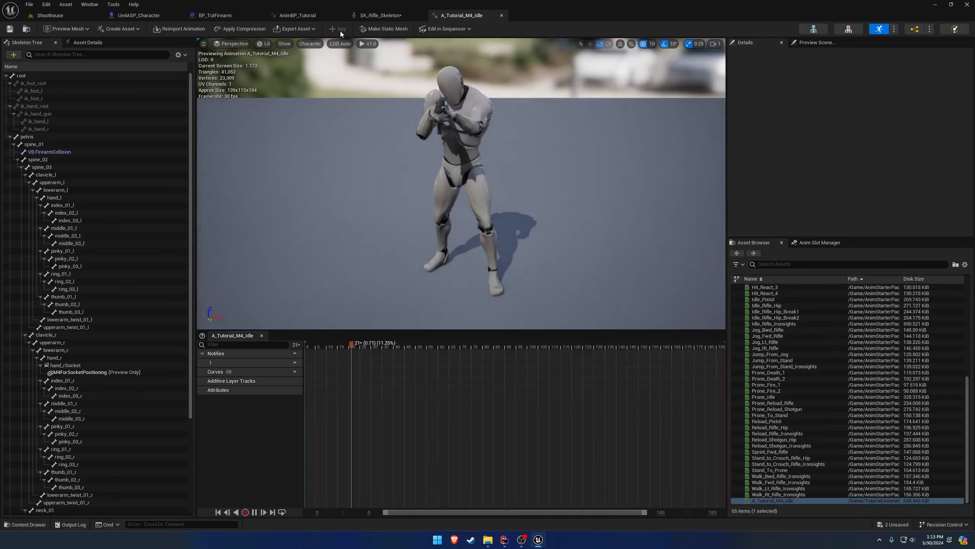
scroll(463, 134, up, 6)
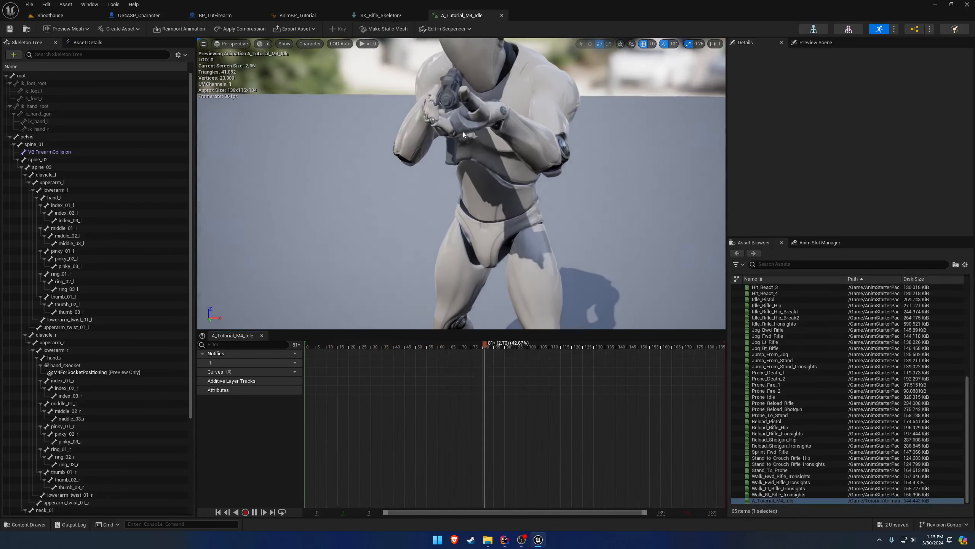
right_drag(463, 135, 499, 115)
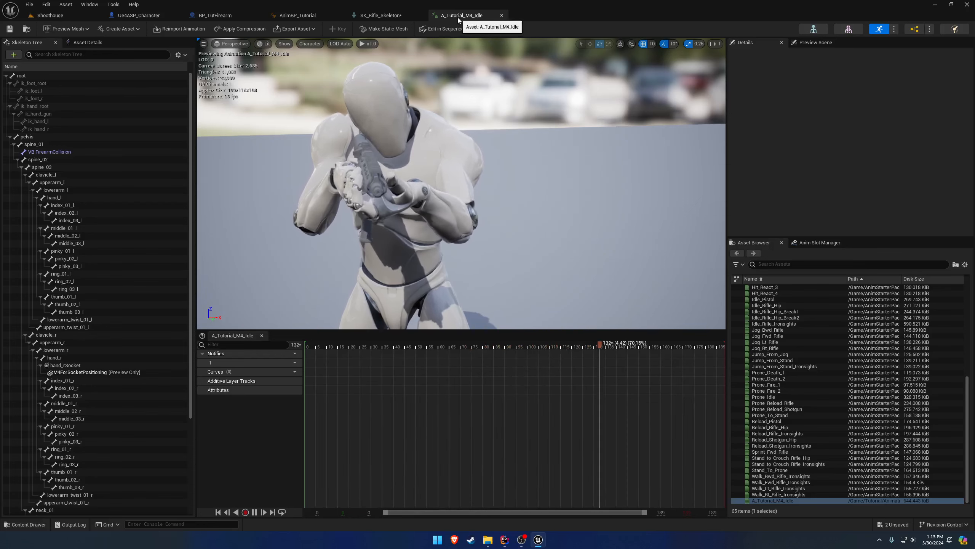
click(501, 16)
Stop the play session, set BP_TutFirearm's Left Hand IKPose to A_Tutorial_M4_Idle, and save the blueprint.
click(204, 17)
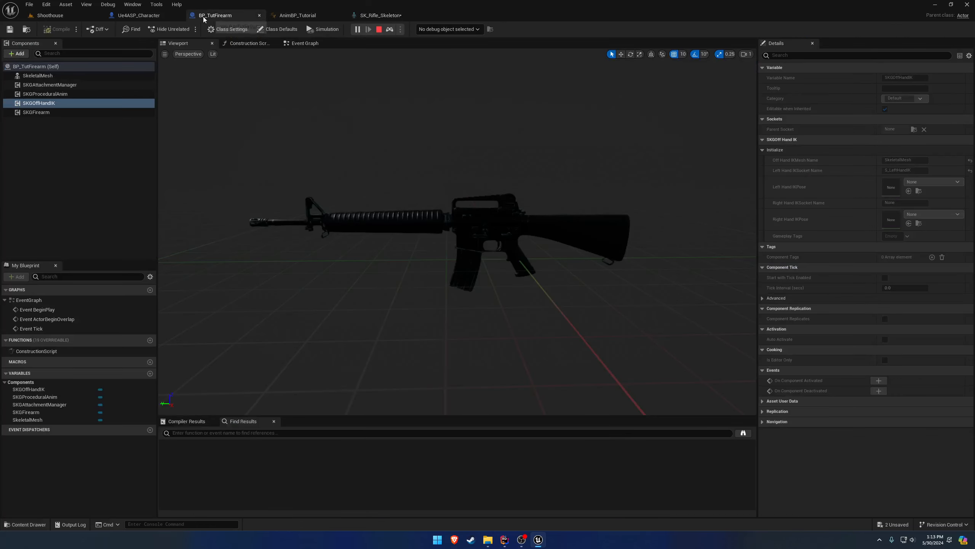
click(380, 29)
click(931, 183)
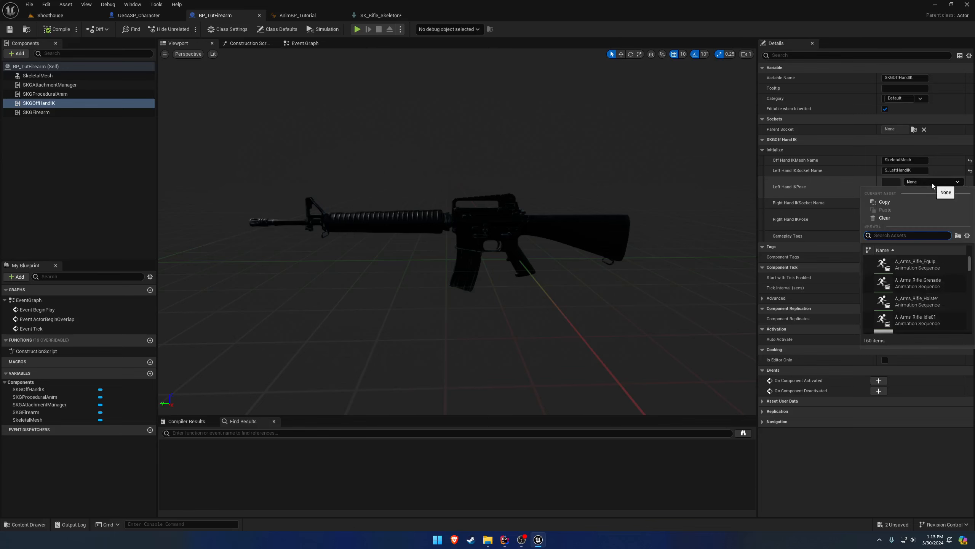
text(a_tut)
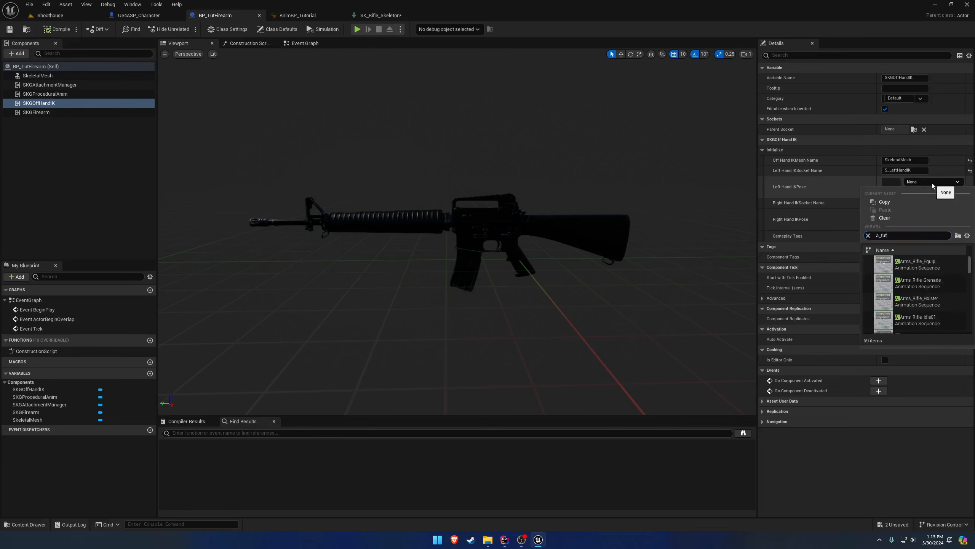
click(917, 266)
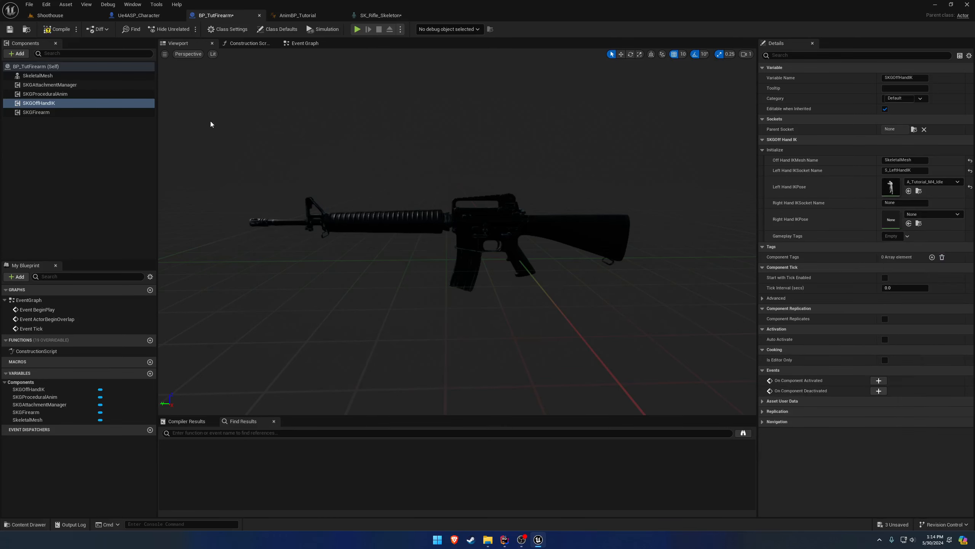
click(10, 29)
Play the Shoothouse level again and eject from the player to view the left hand from the rifle's side.
click(67, 15)
click(186, 30)
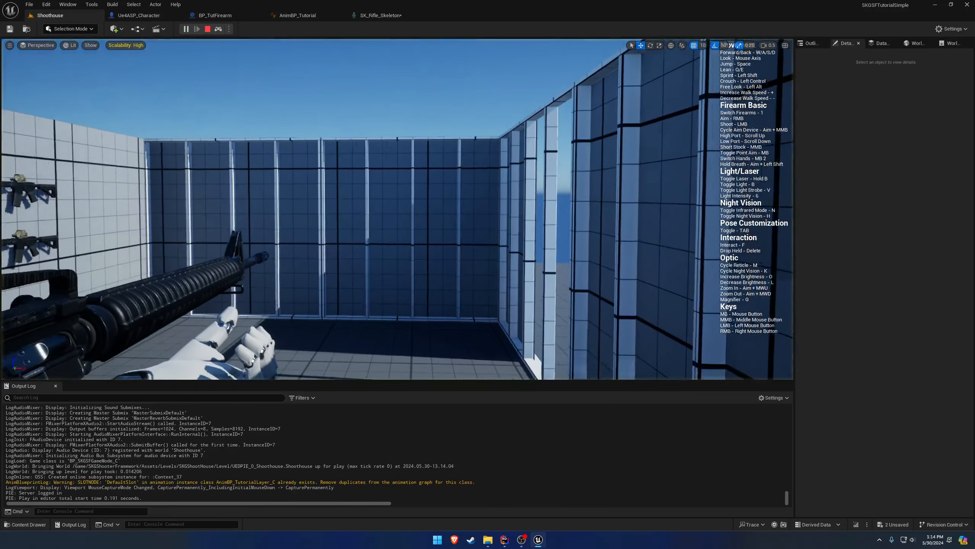
key(F8)
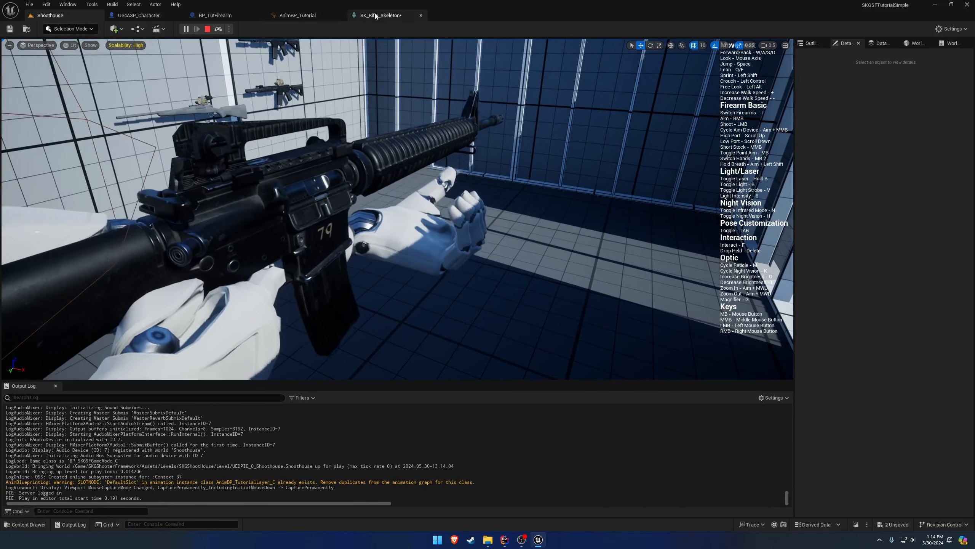
Undock the SK_Rifle_Skeleton editor into a floating window and move it clear of the running level's viewport.
drag(376, 17, 241, 126)
click(50, 15)
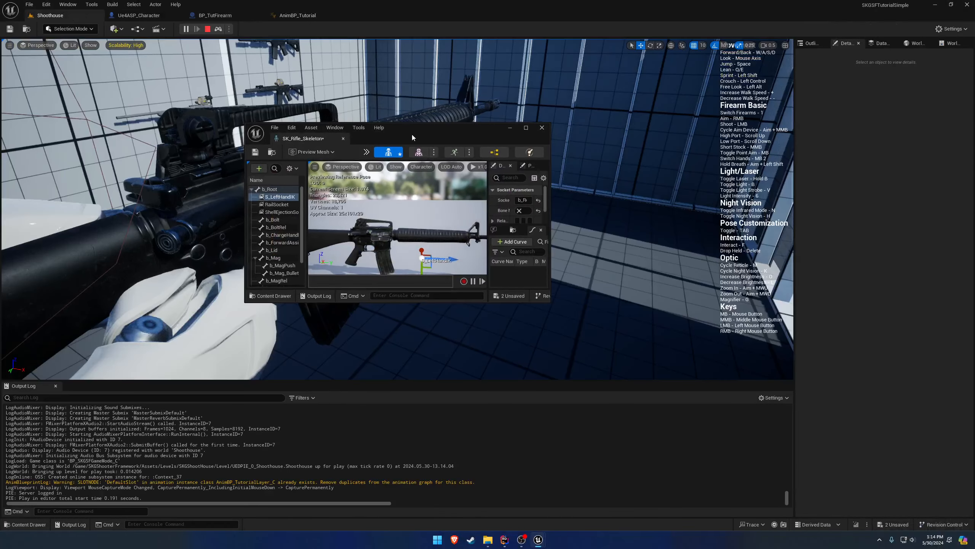
drag(441, 139, 175, 101)
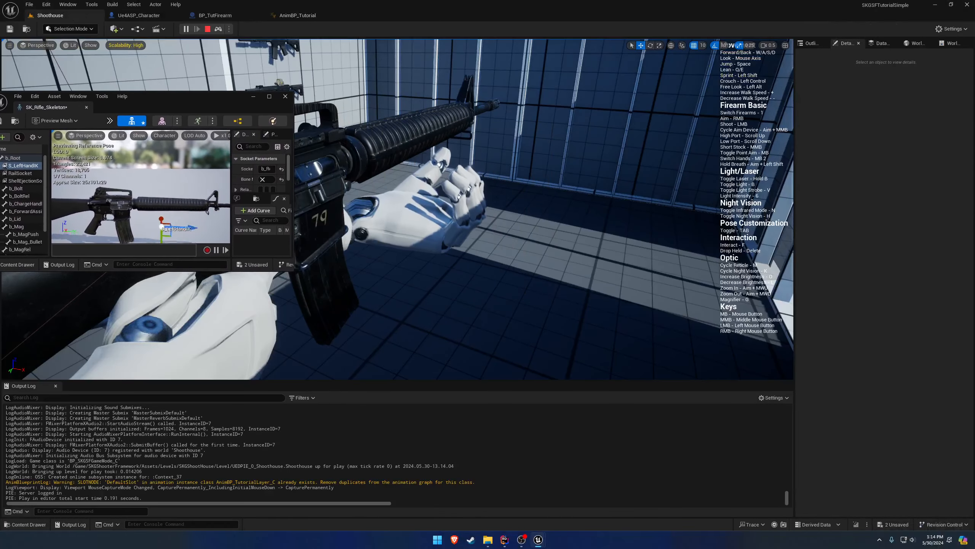
drag(140, 218, 139, 209)
drag(161, 96, 0, 96)
Adjust the S_LeftHandIK socket so the left hand supports the rifle's handguard, checking the grip from the front and sides.
right_drag(397, 209, 138, 180)
scroll(398, 209, down, 3)
key(d)
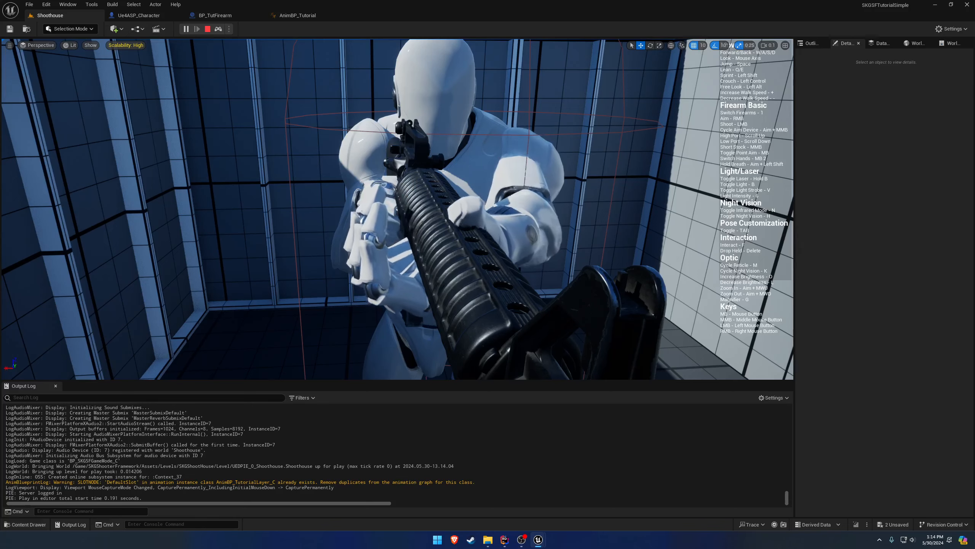
right_drag(294, 249, 131, 234)
key(d)
scroll(234, 234, up, 1)
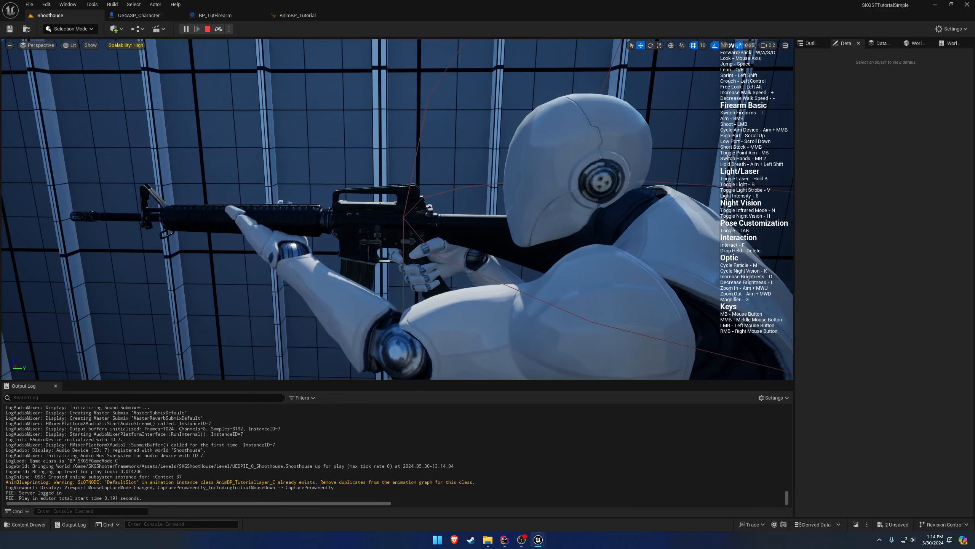
key(w)
key(a)
right_drag(385, 297, 523, 323)
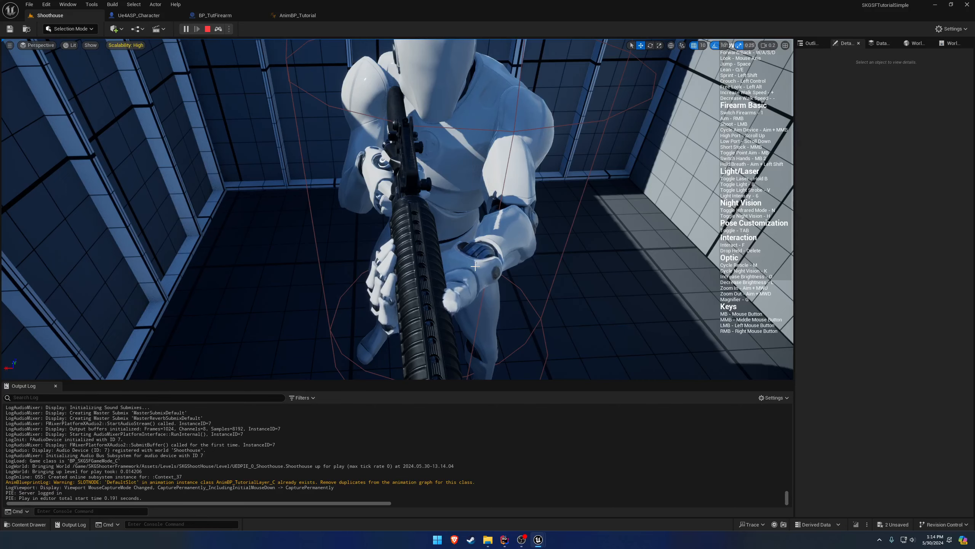
key(a)
right_drag(369, 263, 526, 273)
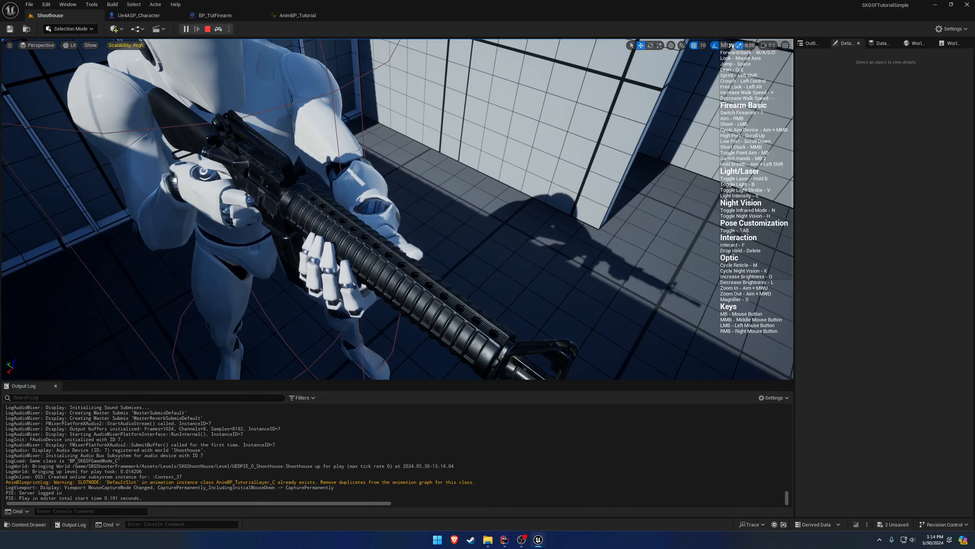
Bring back the floating SK_Rifle_Skeleton editor, save the skeleton, close the editor, and stop the play session.
drag(1, 131, 193, 135)
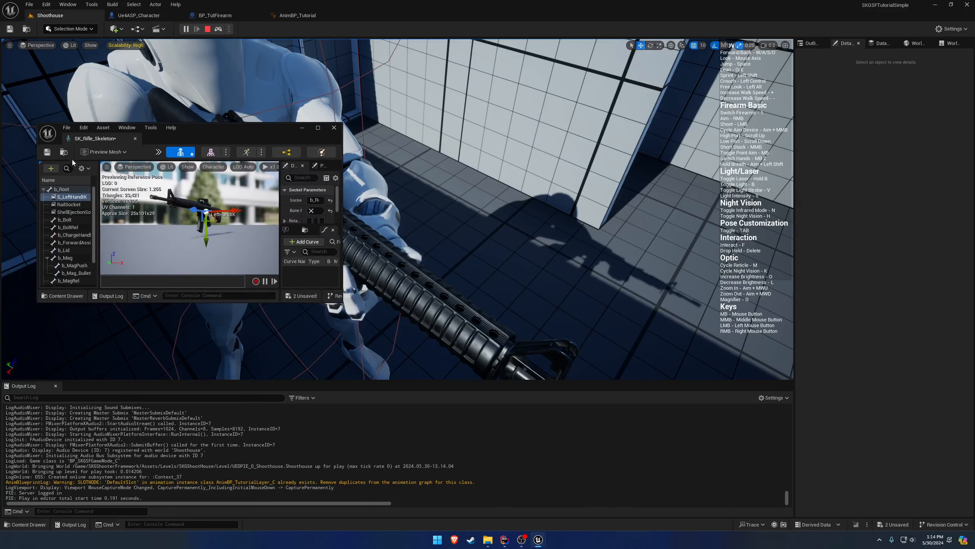
click(48, 152)
click(136, 139)
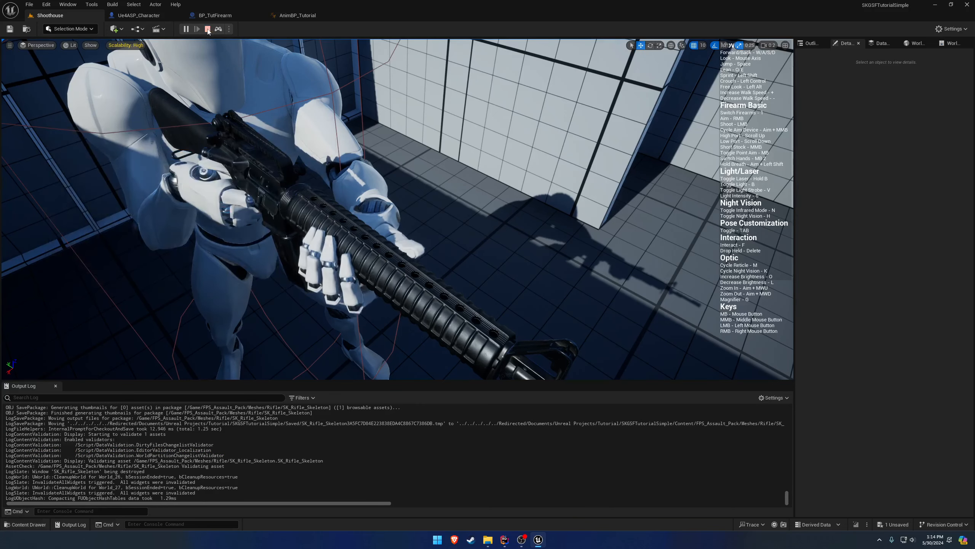
click(208, 29)
Play the level, walk forward with the rifle, and test raising and lowering it between the port positions.
click(186, 29)
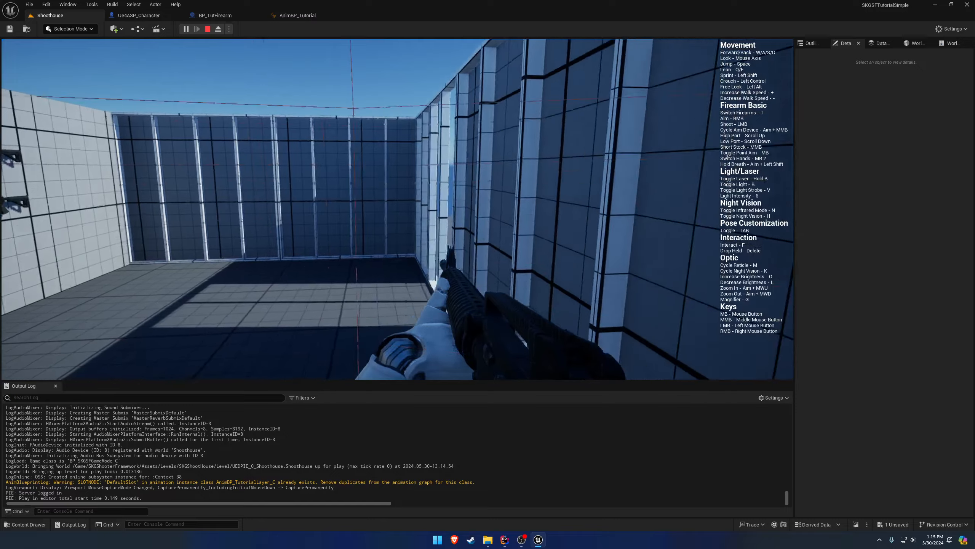
key(w)
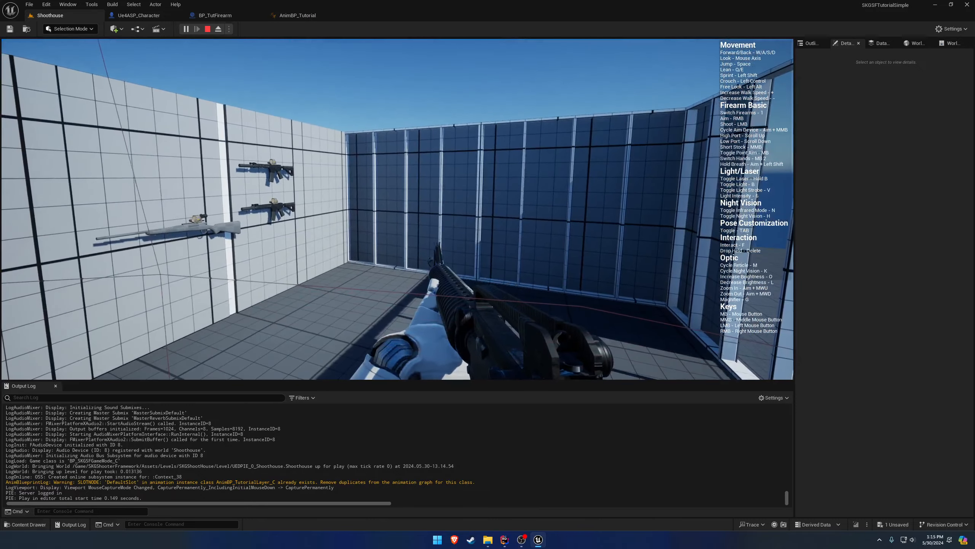
scroll(397, 209, up, 1)
scroll(397, 209, down, 1)
scroll(397, 208, up, 1)
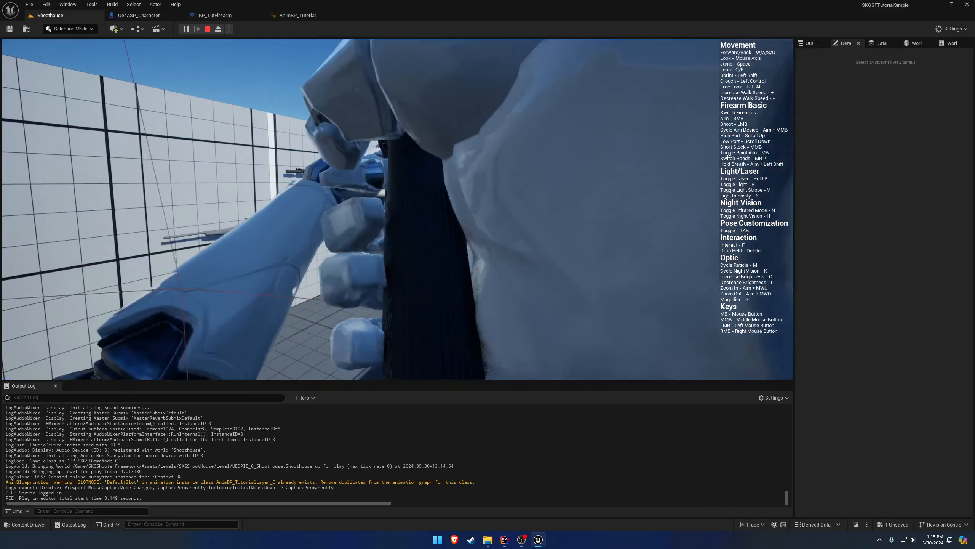
scroll(398, 209, down, 1)
scroll(397, 209, up, 1)
scroll(397, 209, down, 1)
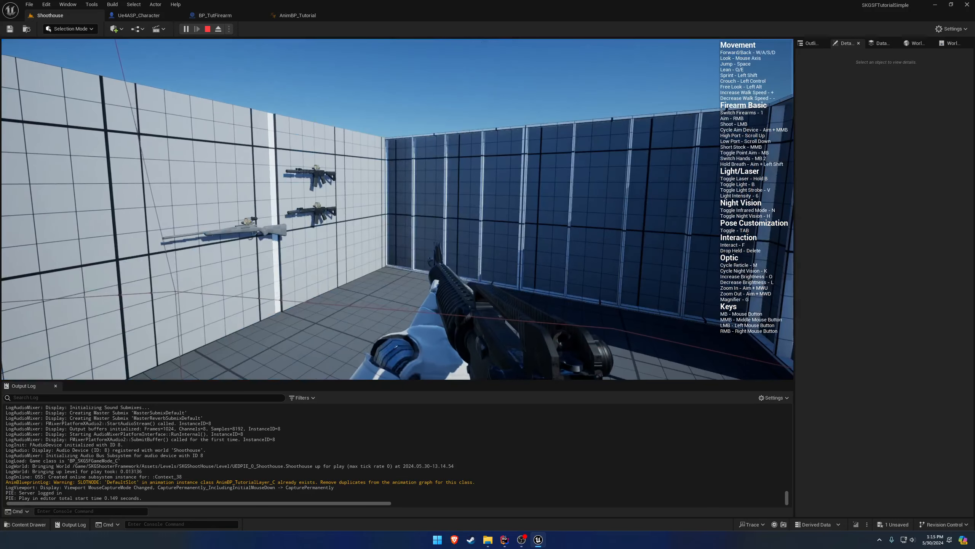
Stop the play session and review the aim socket name and aiming settings of BP_TutFirearm's SKGProceduralAnim component.
key(Escape)
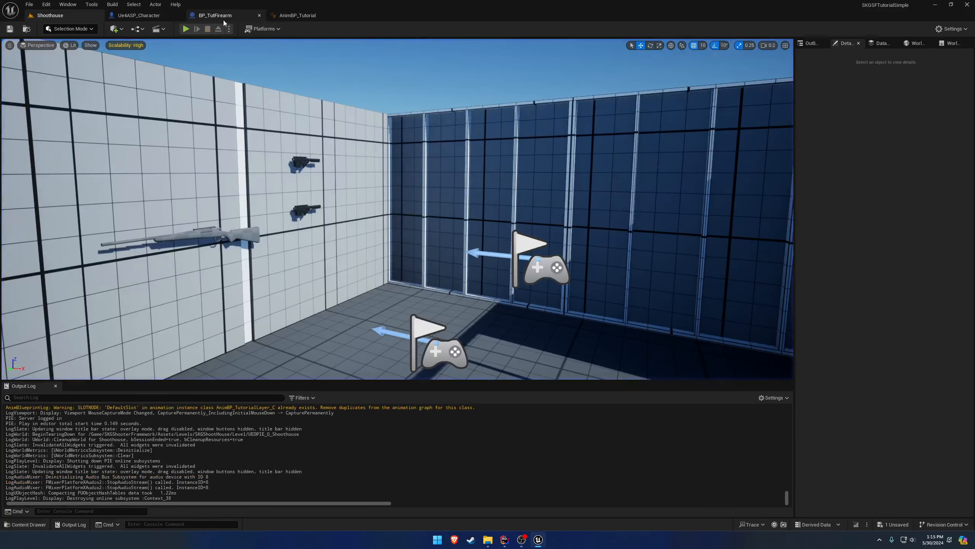
click(223, 18)
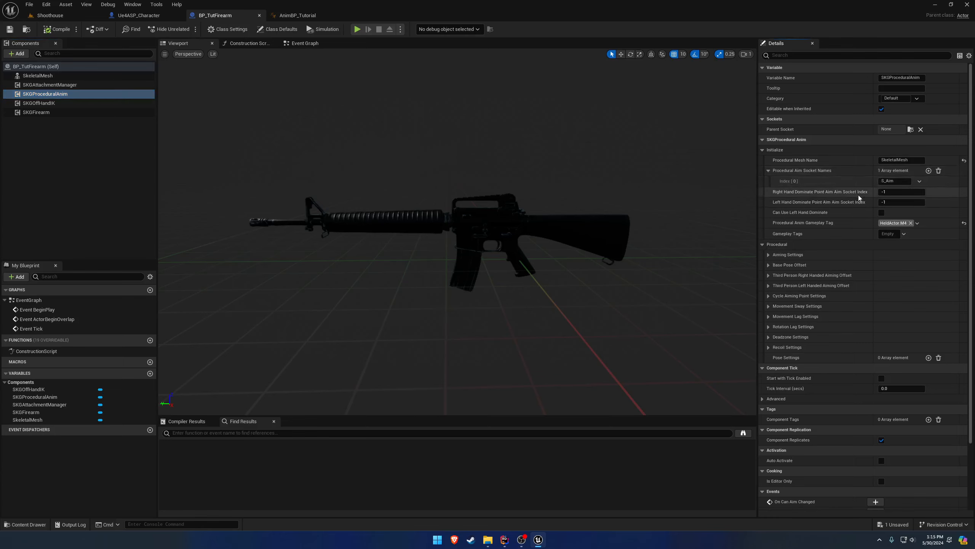
drag(903, 180, 850, 179)
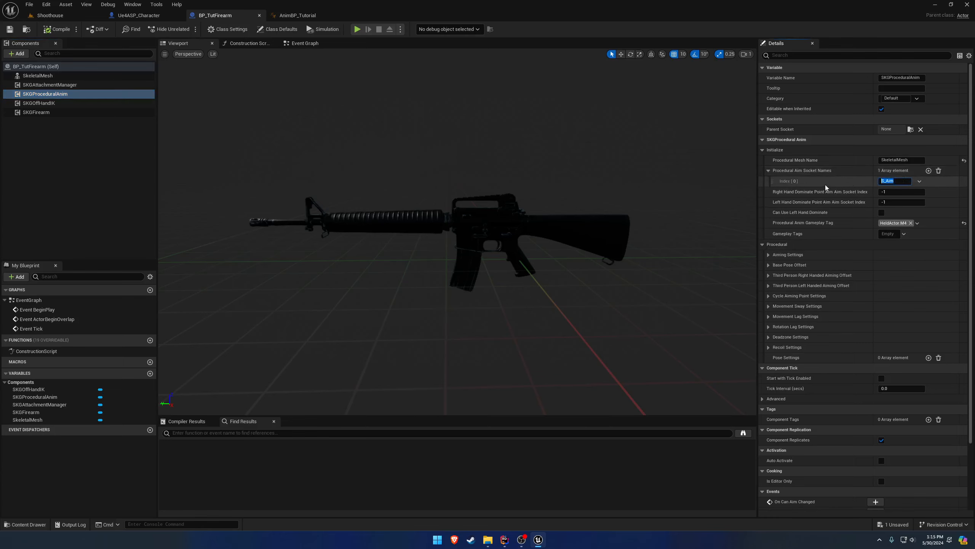
click(769, 255)
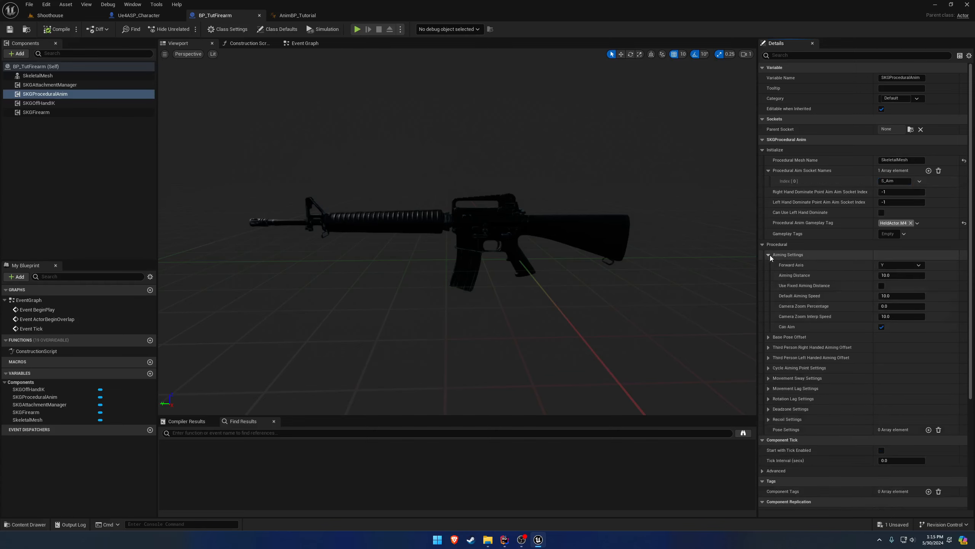
click(769, 255)
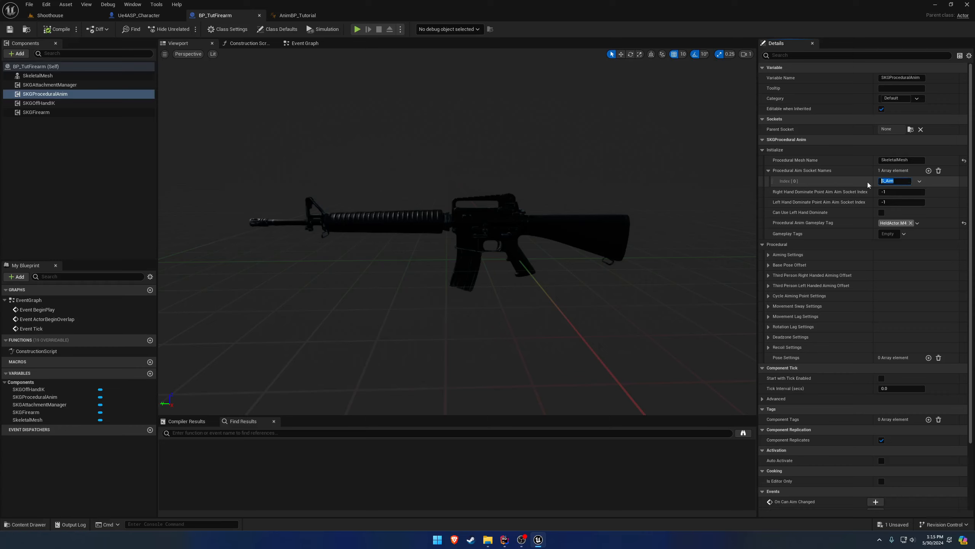
Open the skeleton of the firearm's SK_Rifle mesh and add a socket named S_Aim to the b_Root bone.
click(496, 228)
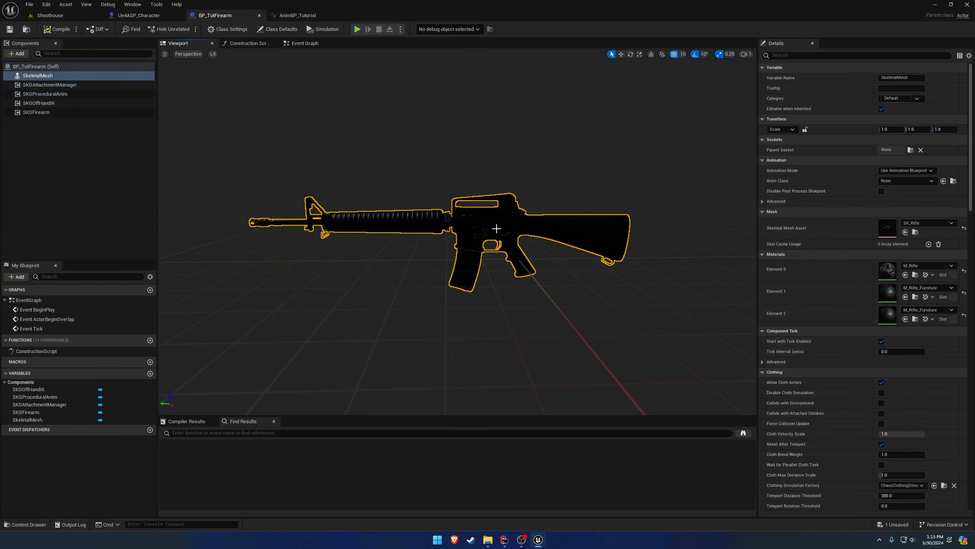
double_click(887, 228)
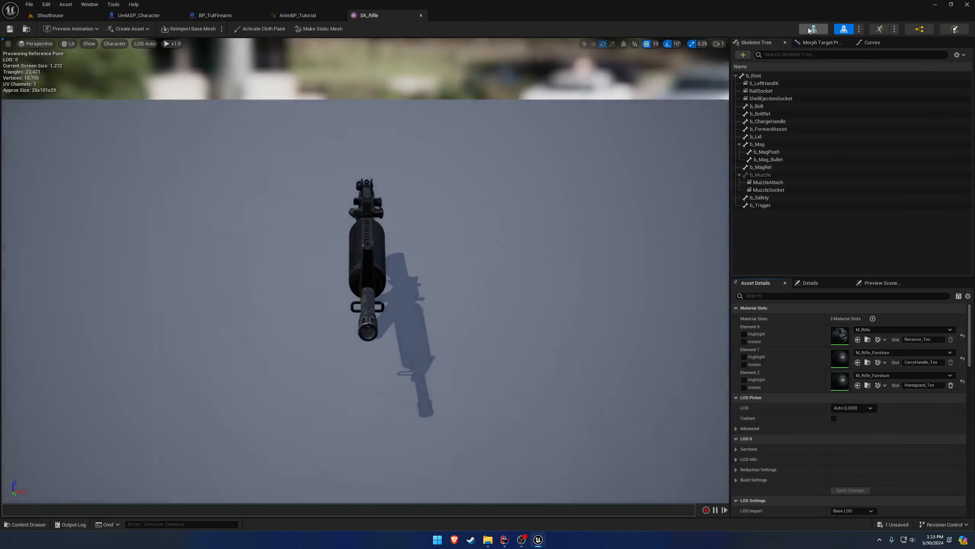
click(810, 28)
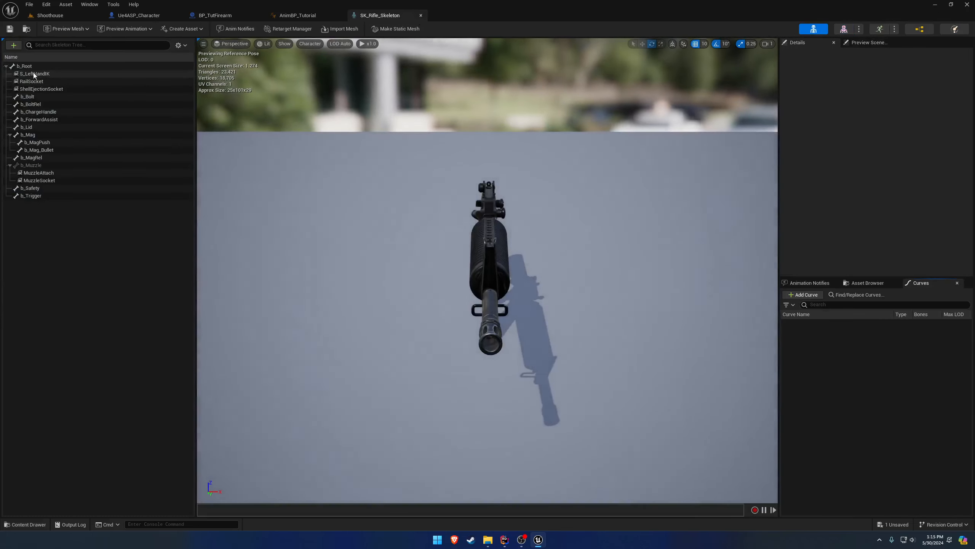
click(23, 66)
right_click(29, 67)
click(42, 104)
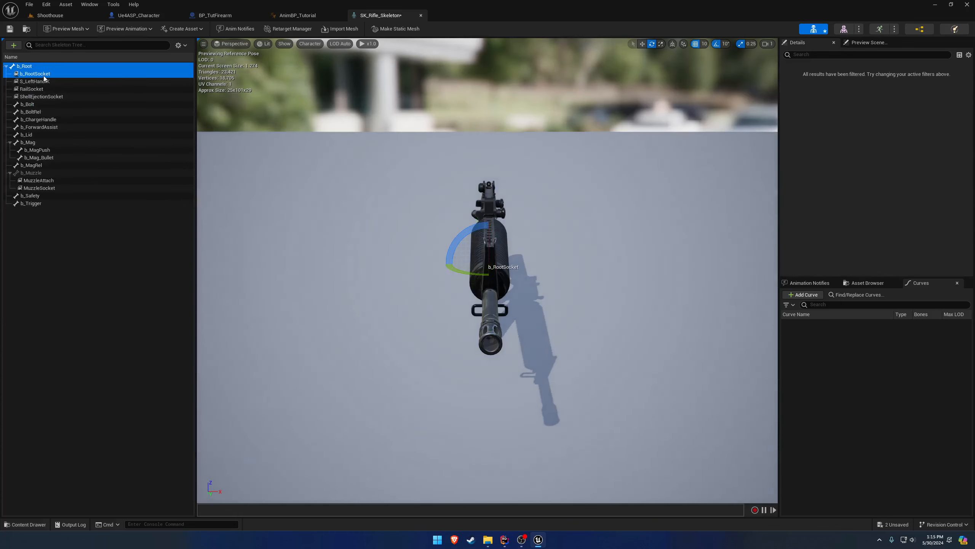
text(S_Aim)
key(Return)
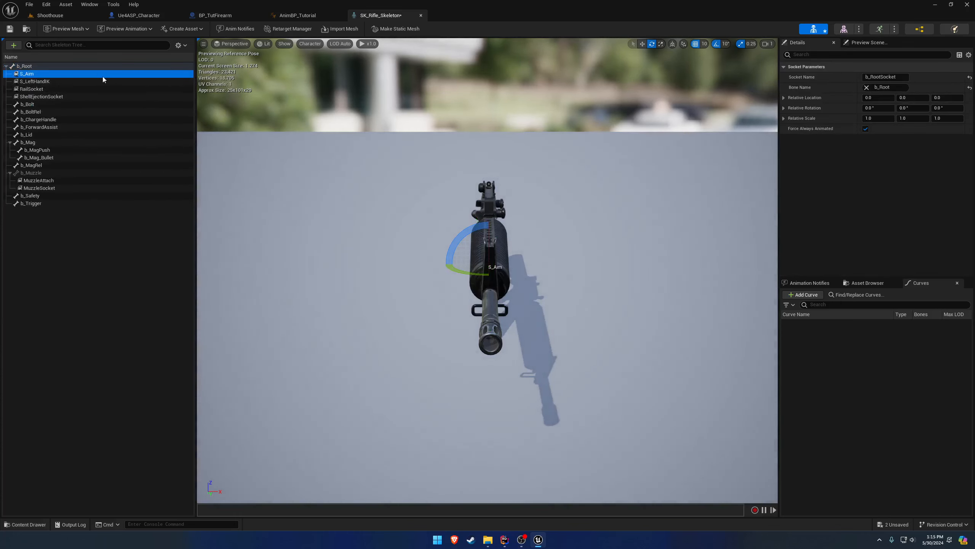
Move the S_Aim socket forward along the barrel and up to just above the front sight, about Y -17.48 and Z 57.44.
right_drag(488, 270, 737, 269)
key(a)
scroll(487, 270, down, 1)
key(a)
key(w)
drag(308, 329, 692, 281)
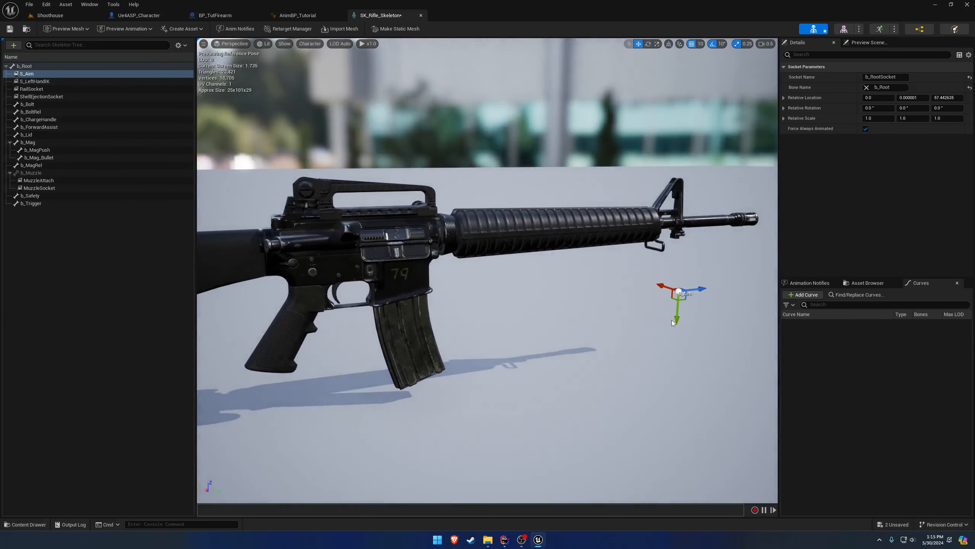
drag(677, 315, 687, 200)
Fine-tune the S_Aim socket onto the tip of the front sight post, at about Y -17.28 and Z 55.73.
right_drag(687, 199, 656, 208)
key(d)
key(w)
scroll(664, 214, down, 1)
key(w)
key(w)
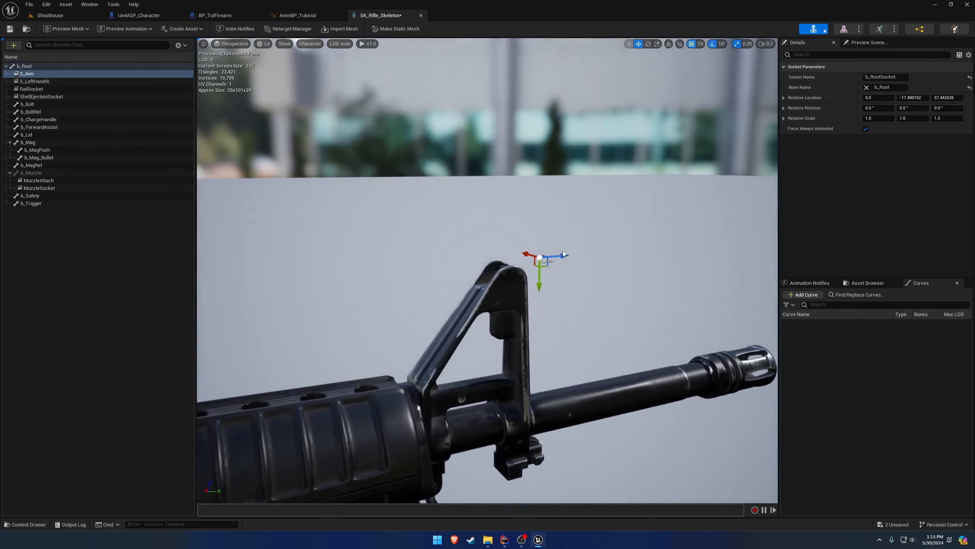
drag(565, 255, 530, 257)
key(a)
scroll(530, 257, down, 1)
right_drag(530, 257, 681, 270)
key(a)
key(w)
drag(490, 267, 491, 282)
mouse_move(492, 282)
right_down()
mouse_move(511, 269)
mouse_move(502, 293)
right_up()
key(a)
key(w)
key(q)
key(s)
key(e)
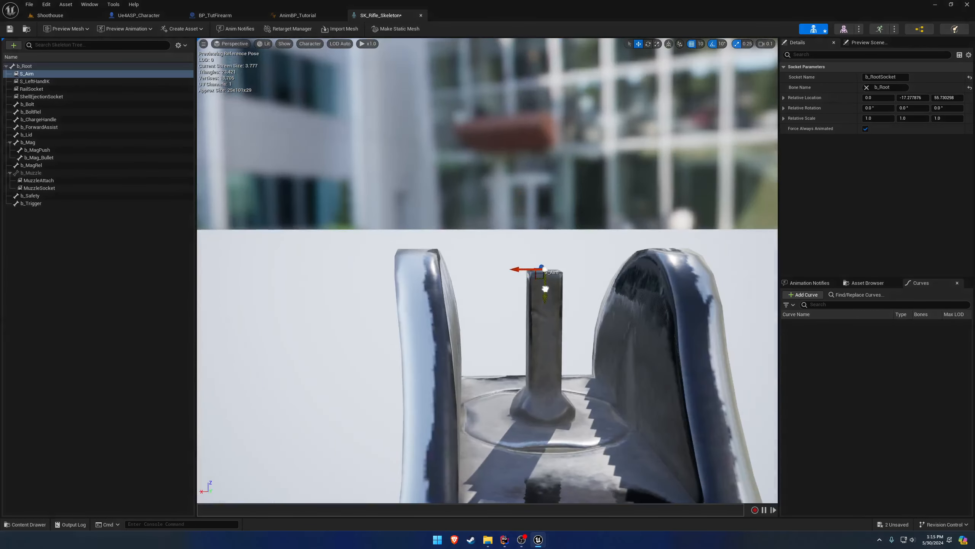
Save the skeleton, then play the Shoothouse level to test aiming with the S_Aim socket and stop the session.
click(9, 28)
click(73, 15)
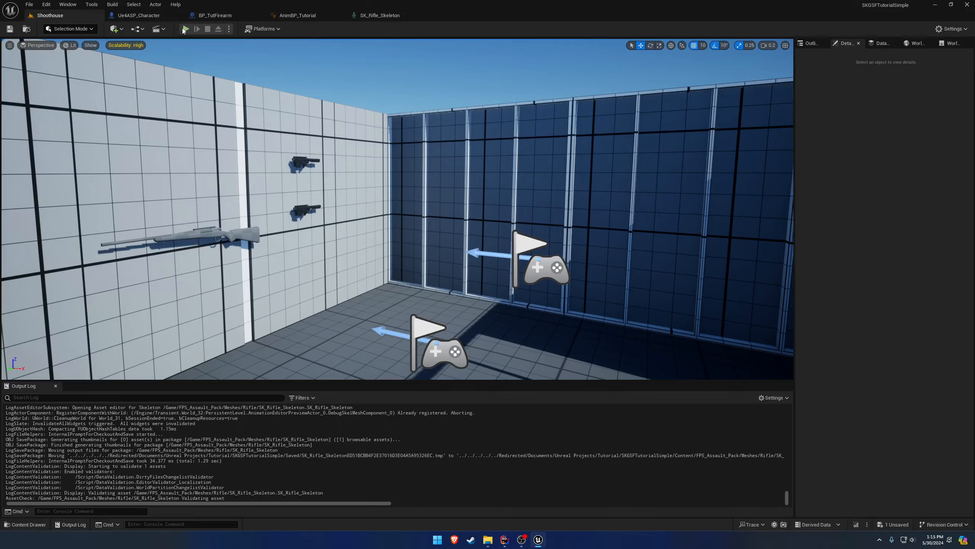
key(alt+p)
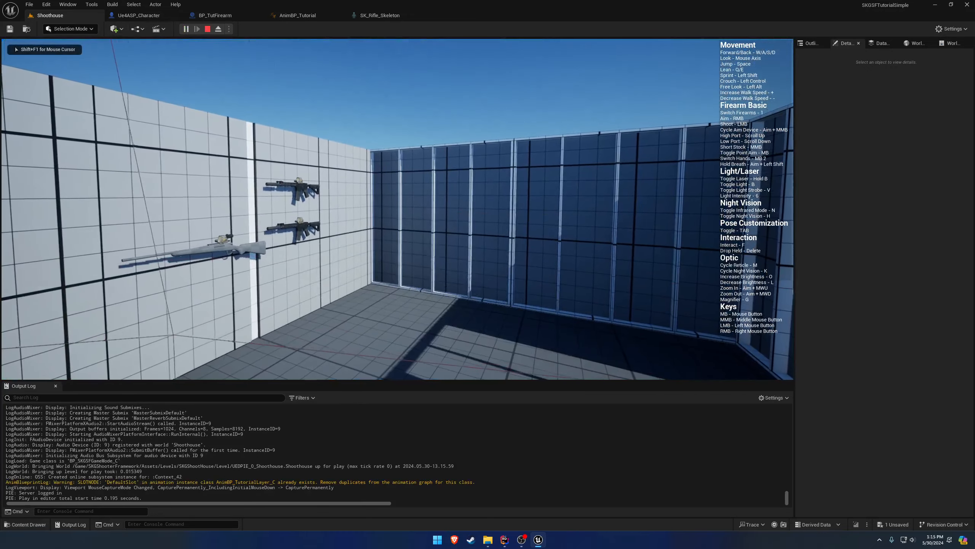
key(F8)
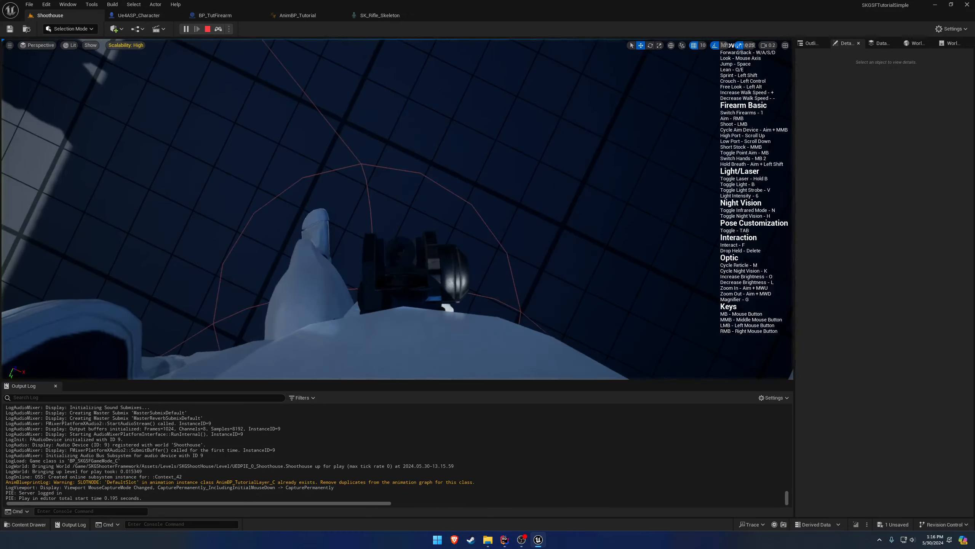
key(Escape)
Rotate the S_Aim socket to -90° about X in SK_Rifle_Skeleton and save the skeleton.
click(387, 16)
right_drag(461, 230, 476, 277)
key(e)
drag(517, 177, 484, 212)
drag(559, 165, 418, 139)
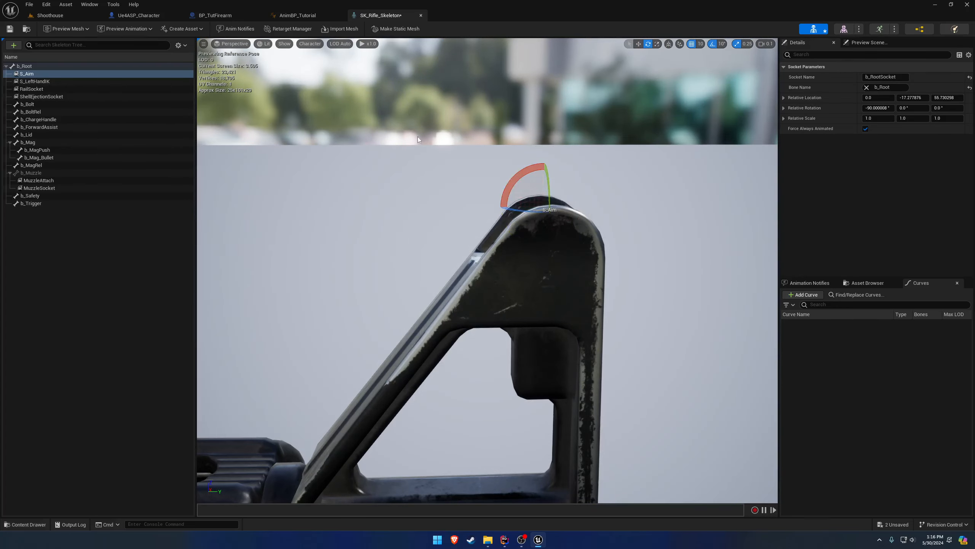
click(9, 30)
Move the S_Aim socket back along the rifle to the rear sight, at about Z 2.36.
key(w)
right_drag(488, 270, 423, 292)
scroll(487, 270, up, 1)
drag(603, 298, 298, 221)
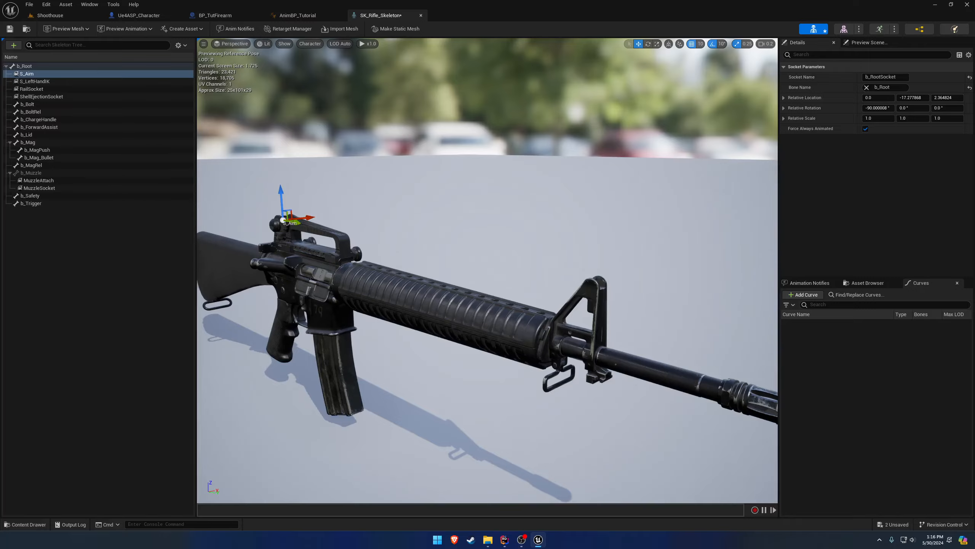
Center the S_Aim socket in the rear sight's aperture, at about Y -17.49 and Z 3.03.
right_drag(330, 234, 330, 269)
right_drag(490, 187, 376, 188)
scroll(489, 187, down, 1)
key(w)
key(d)
key(s)
key(w)
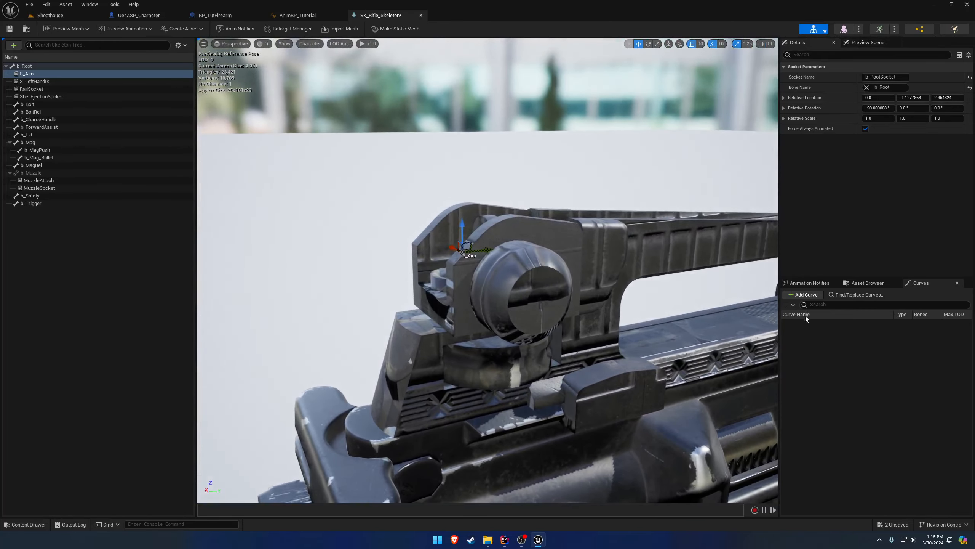
drag(462, 227, 462, 206)
key(a)
mouse_move(518, 289)
right_down()
mouse_move(576, 292)
mouse_move(519, 289)
right_up()
key(d)
drag(490, 255, 547, 235)
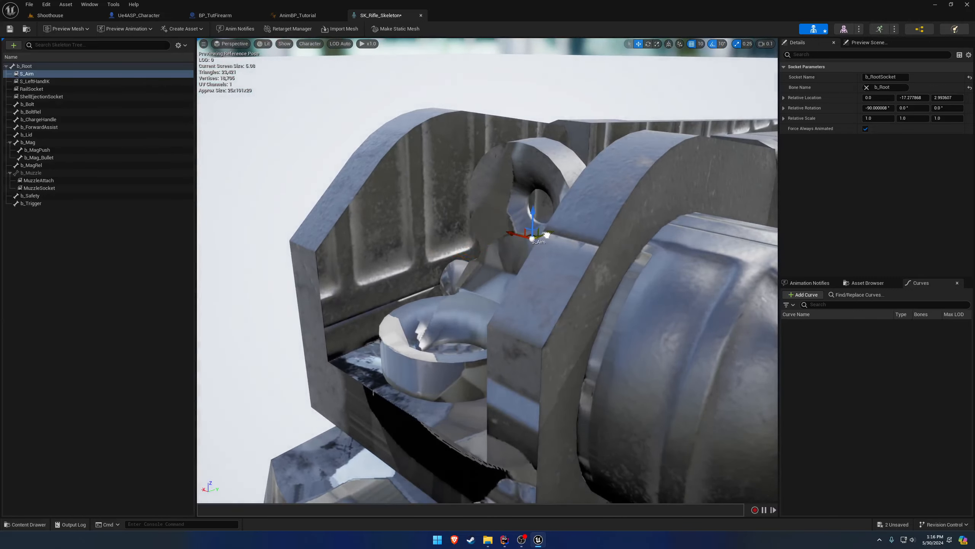
key(a)
right_drag(548, 230, 594, 149)
key(q)
drag(580, 133, 582, 96)
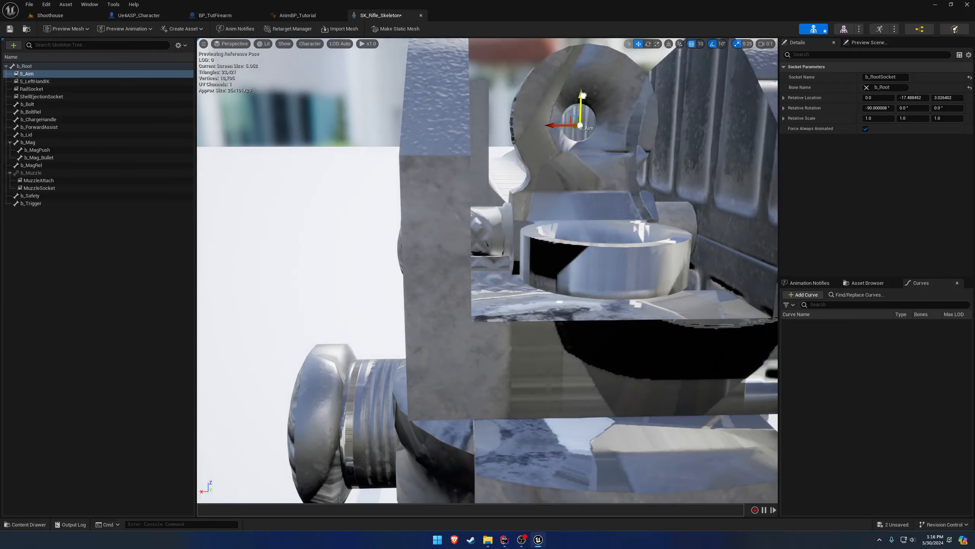
Save the skeleton and play the level full screen, detaching from the player to check the sight alignment while aiming.
click(10, 30)
click(72, 15)
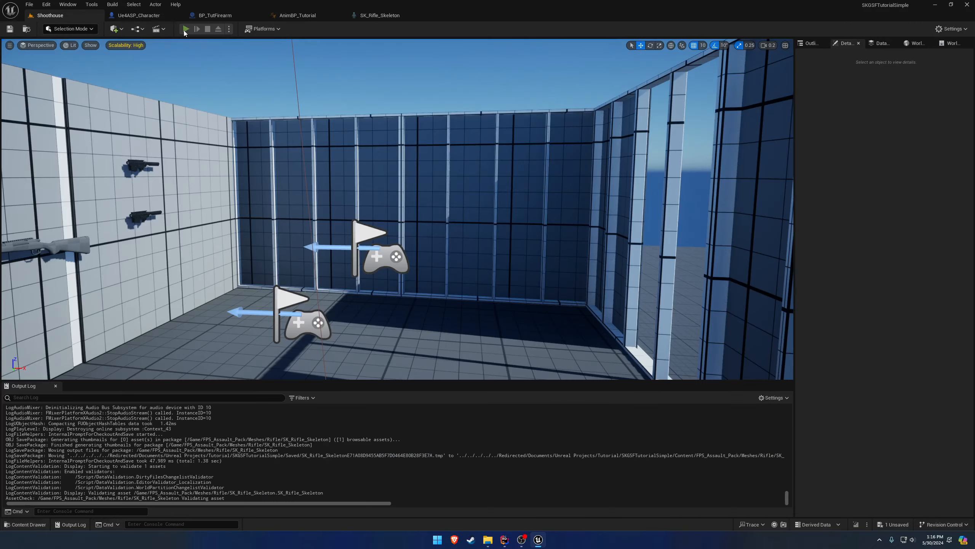
click(186, 29)
key(F11)
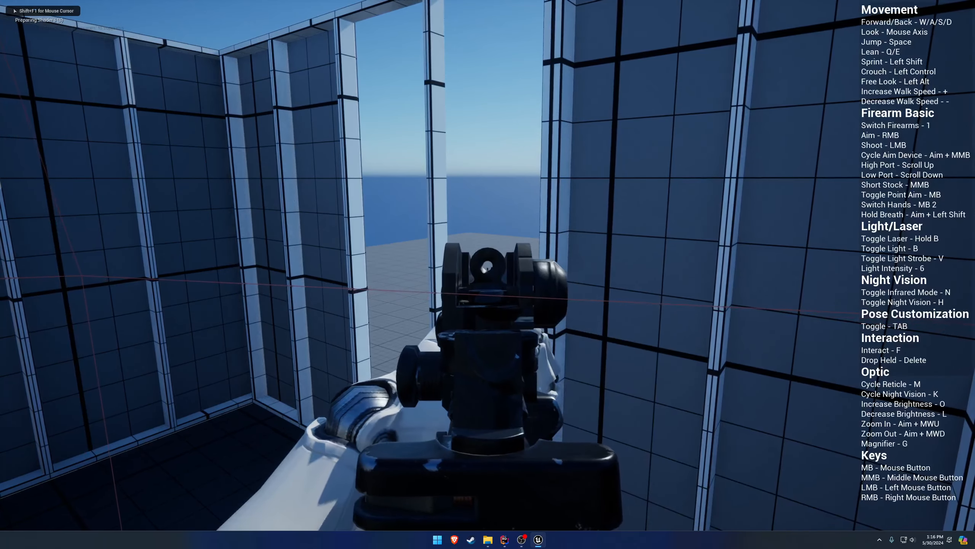
key(F8)
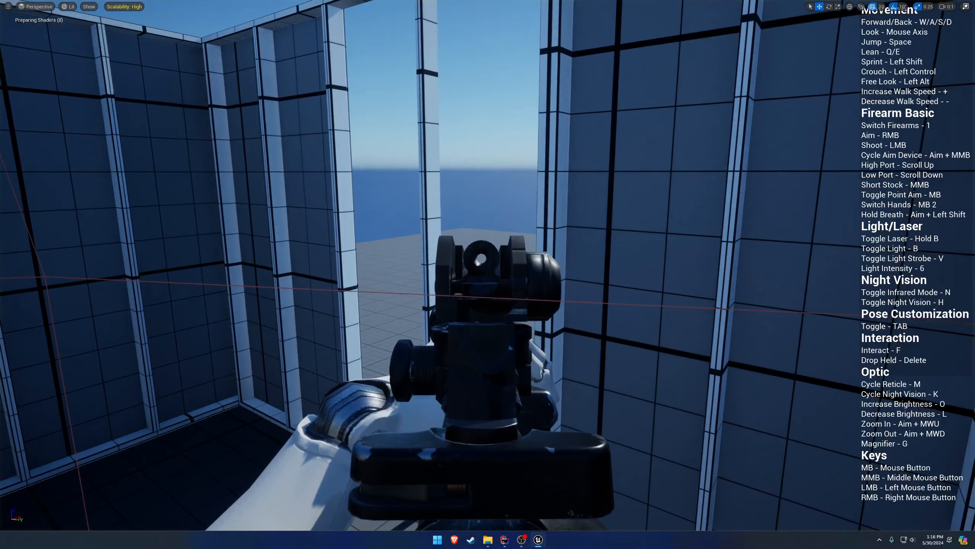
key(w)
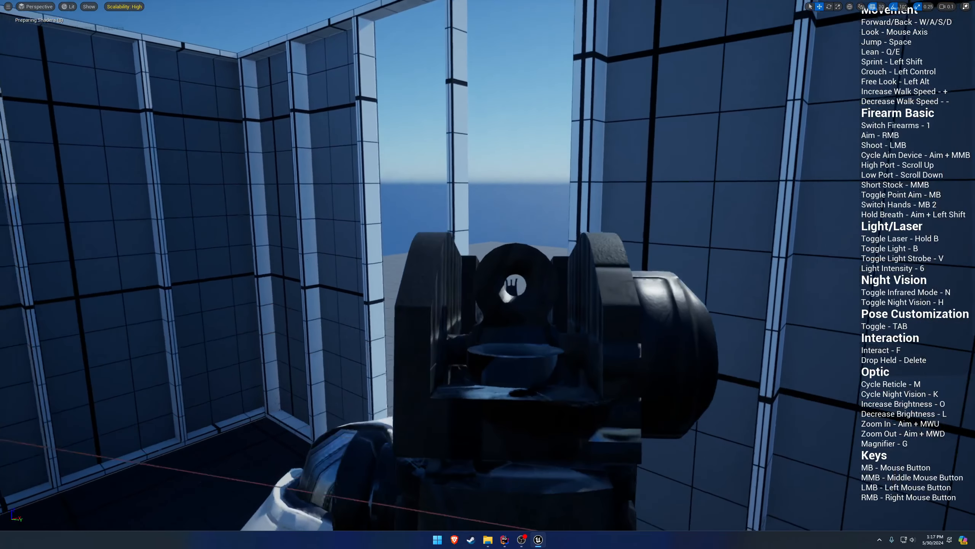
key(s)
key(Escape)
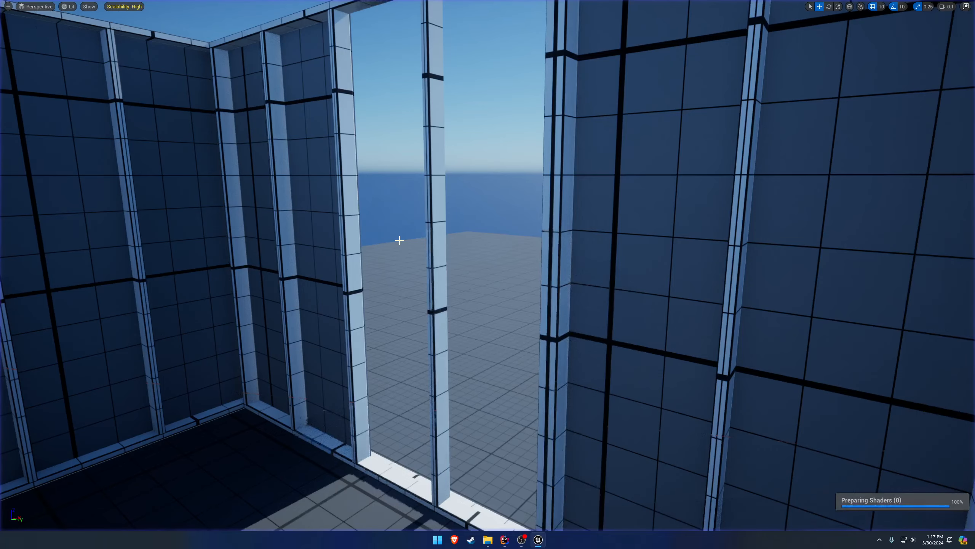
Nudge the S_Aim socket slightly higher in the rear aperture, save the skeleton, and return to the Shoothouse level.
click(367, 15)
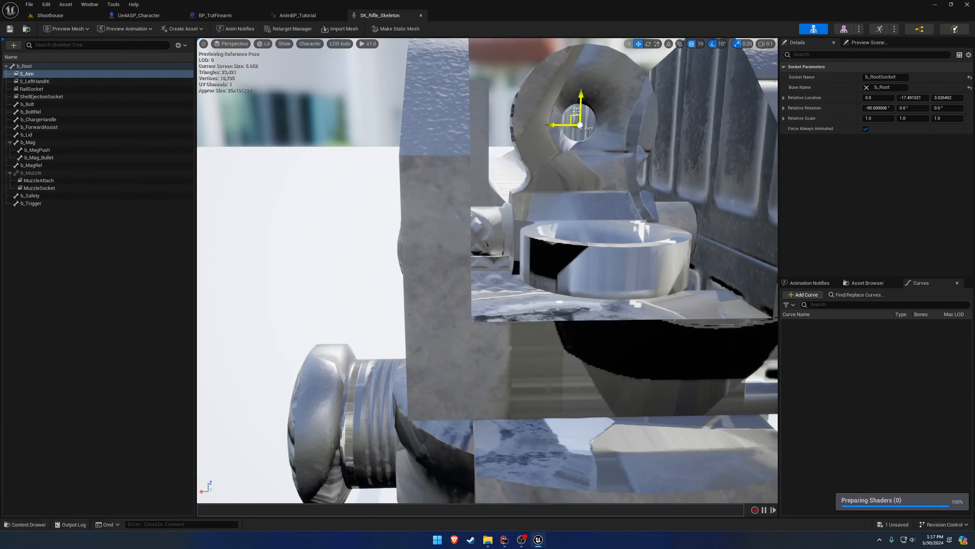
click(11, 29)
click(78, 16)
Play the level full screen again, aim the rifle, and detach from the player to inspect the front post through the rear sight.
click(186, 28)
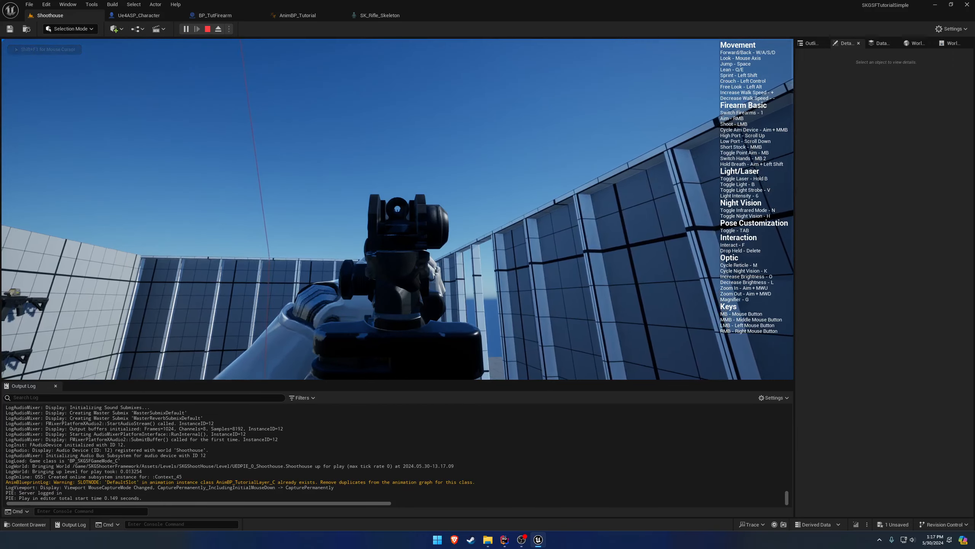
key(F11)
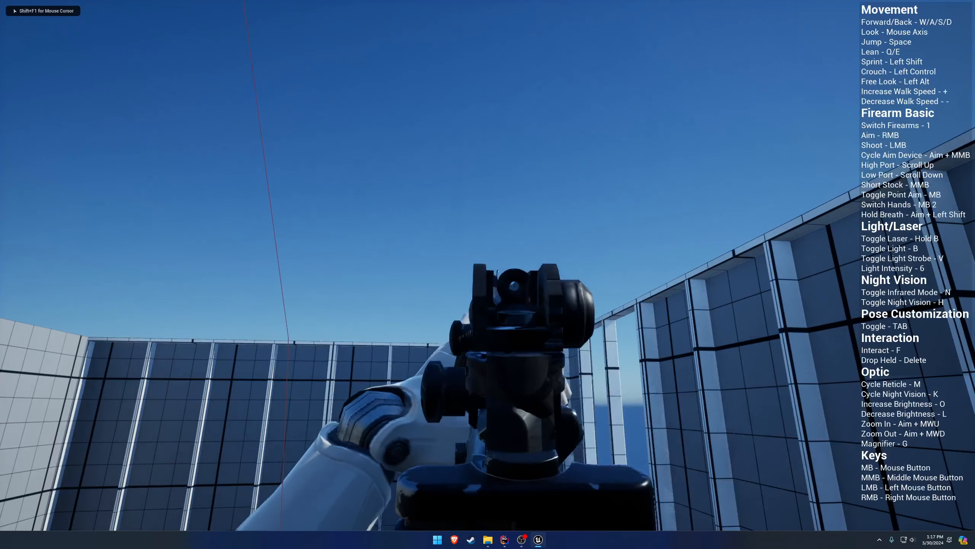
key(F8)
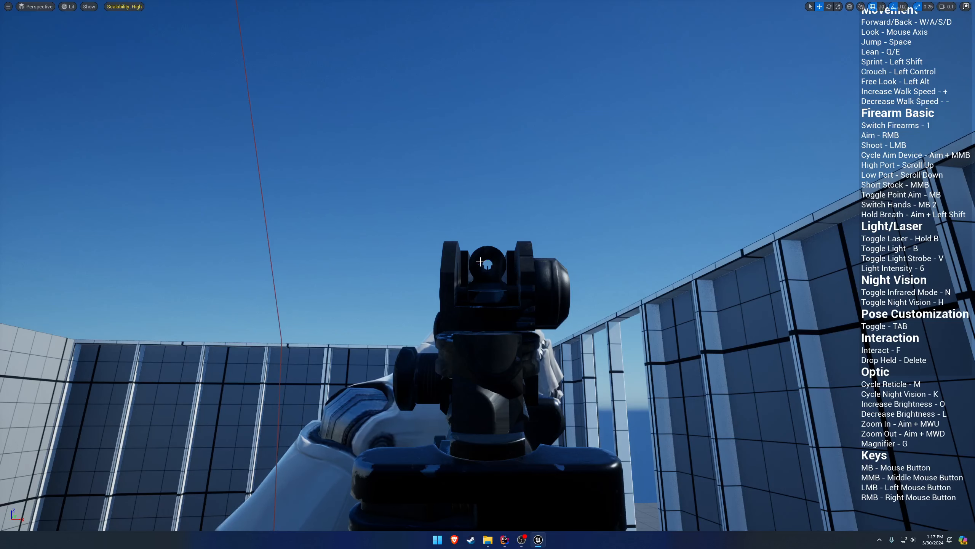
key(F11)
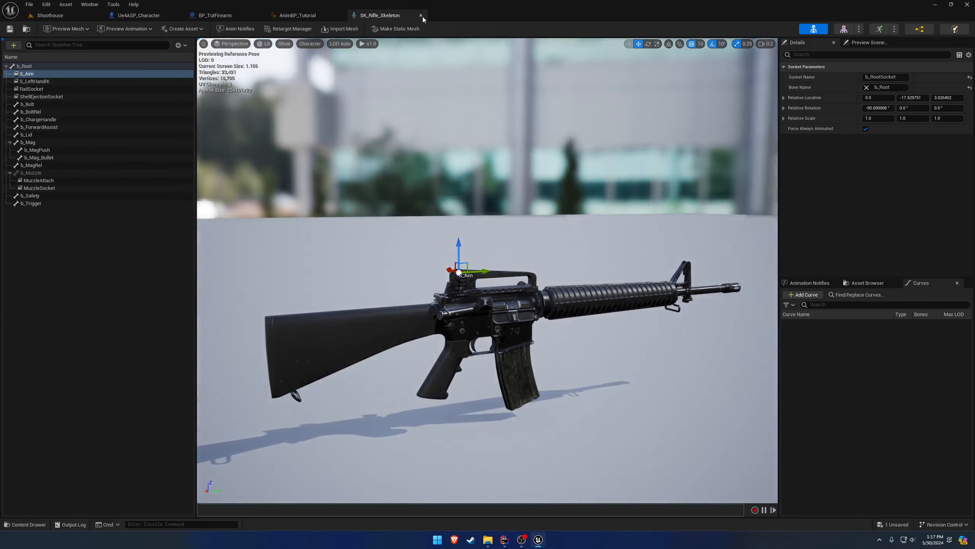
Close the SK_Rifle_Skeleton editor and play the level to observe how the rifle moves while looking around.
click(421, 15)
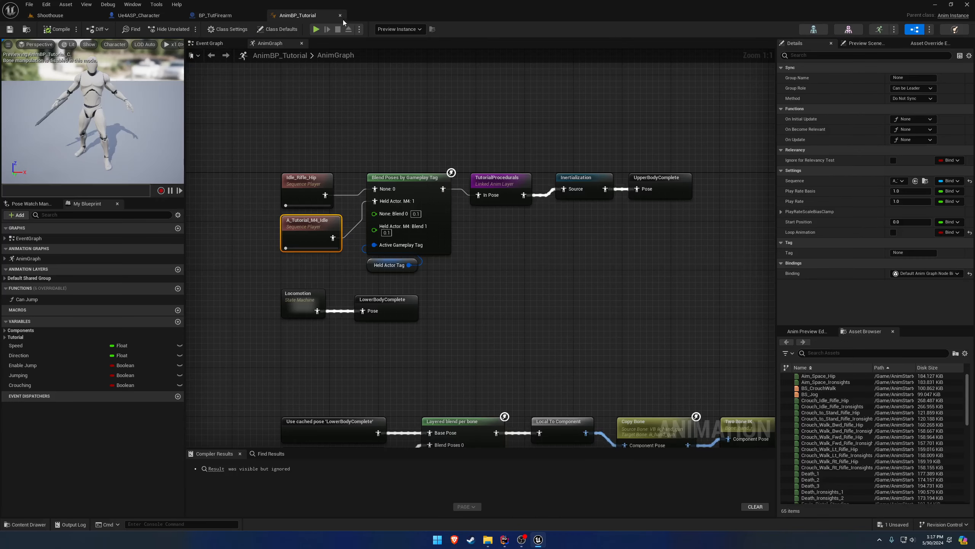
click(214, 16)
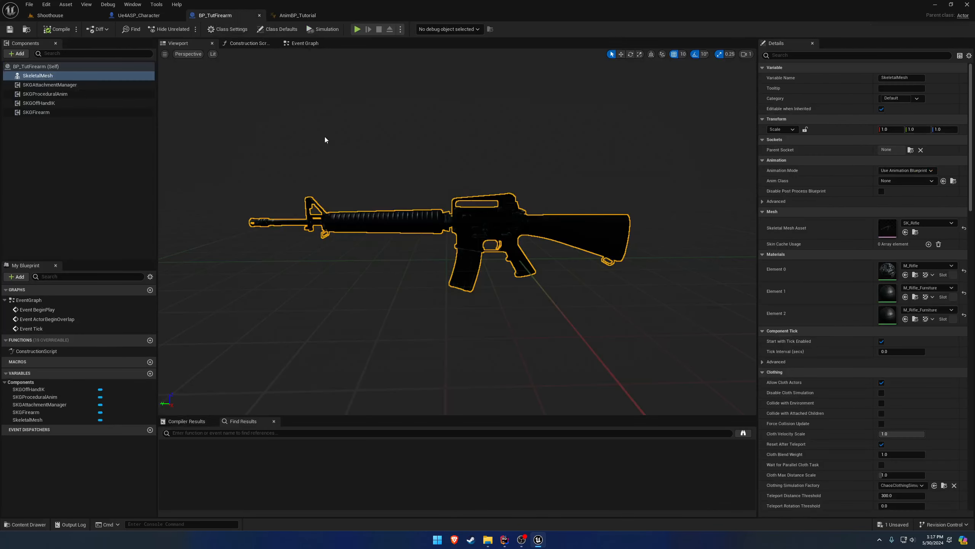
click(50, 16)
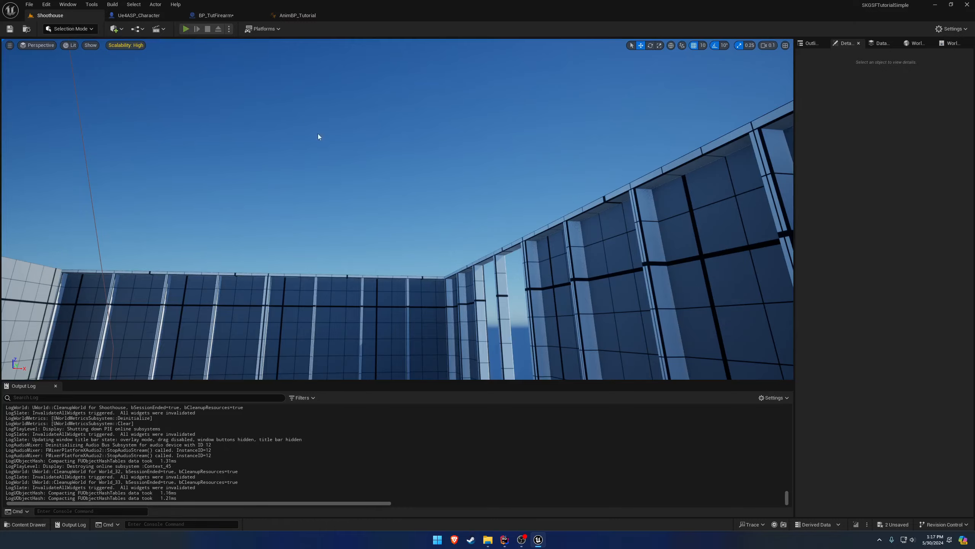
key(alt+p)
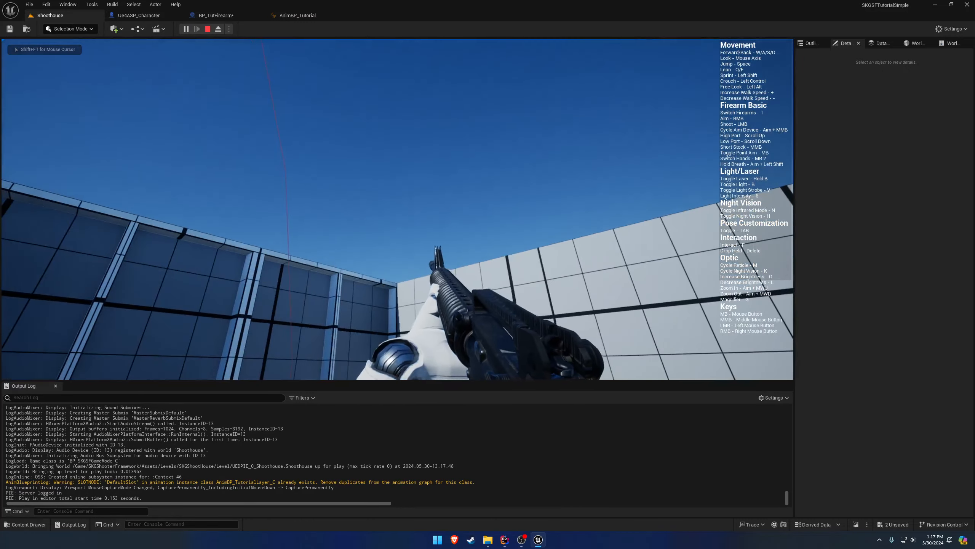
key(shift+F1)
Review the location and rotation settings of SKGProceduralAnim's movement sway, and save BP_TutFirearm.
click(216, 15)
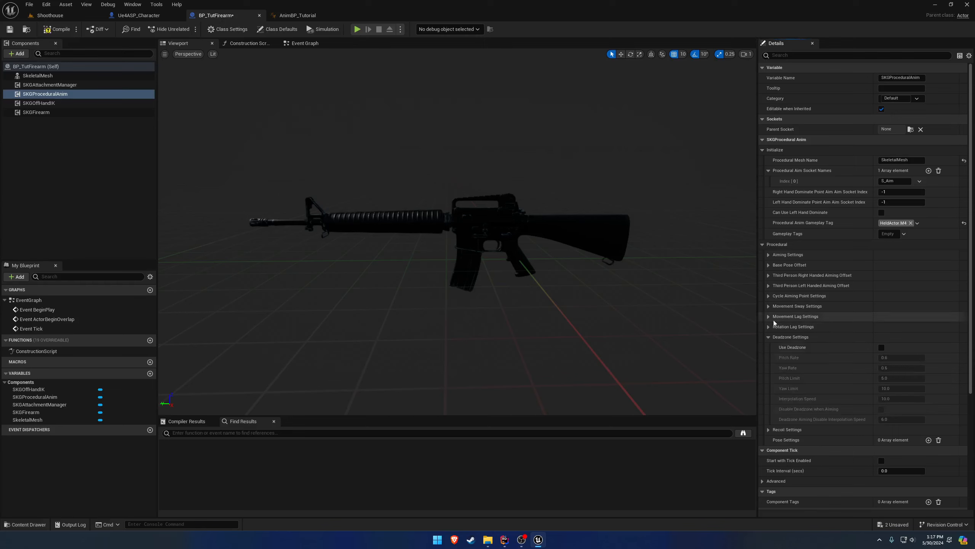
click(768, 336)
click(768, 306)
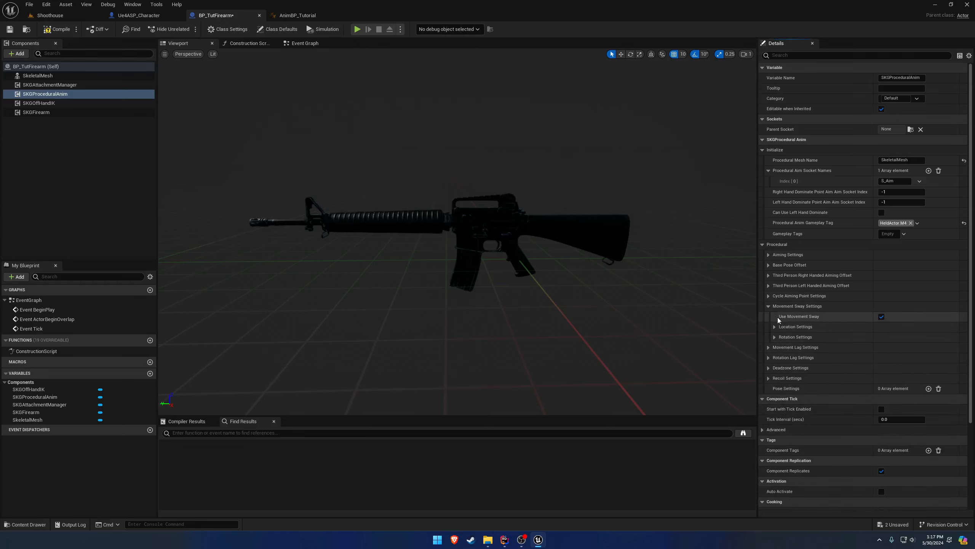
click(774, 327)
click(775, 390)
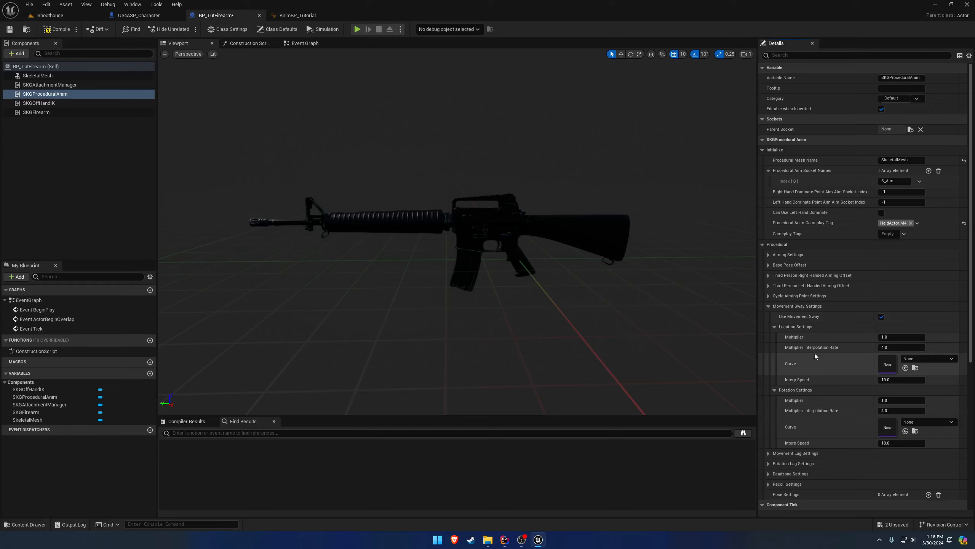
click(10, 29)
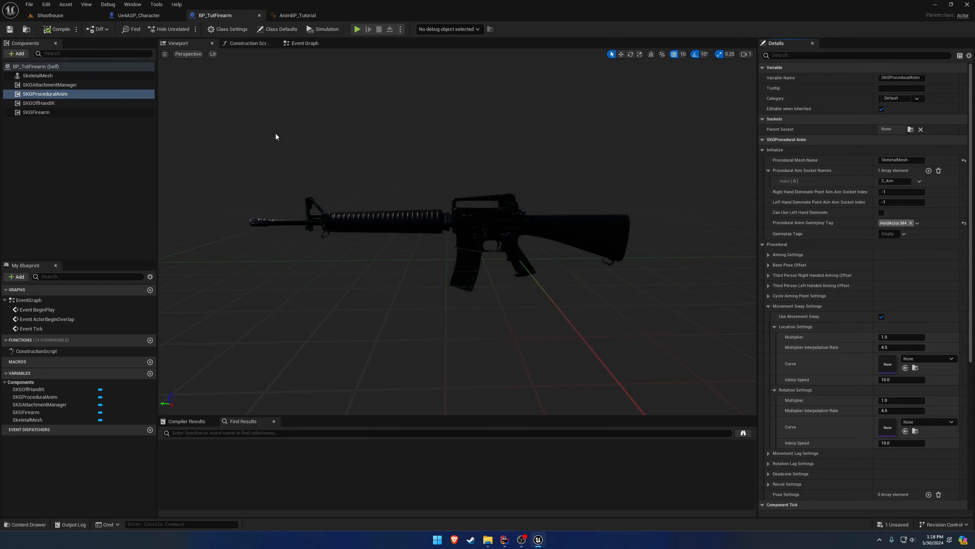